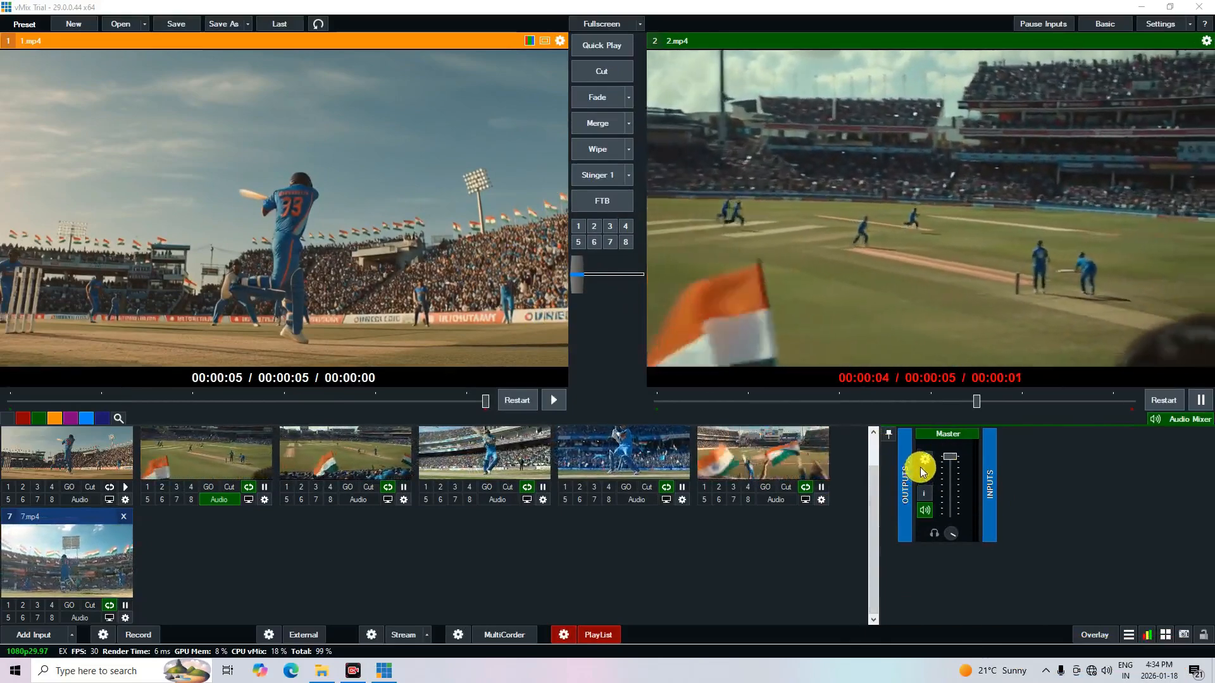
# Review the general audio settings of the Master output and close them
pyautogui.click(925, 461)
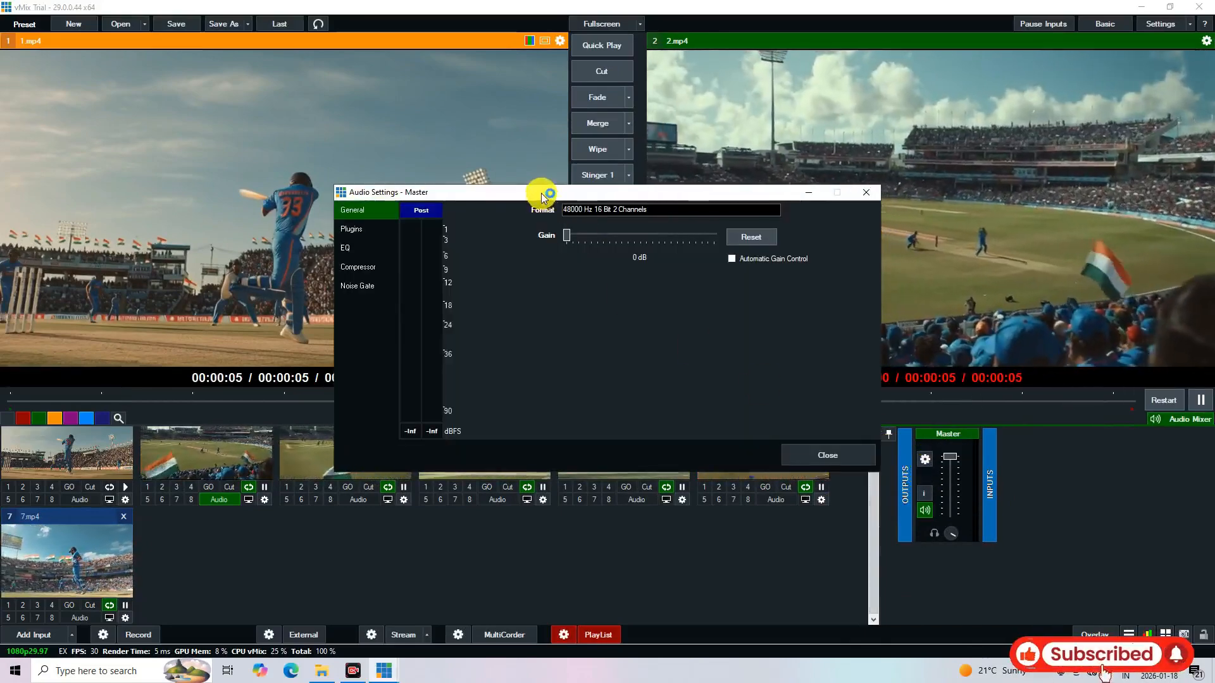
pyautogui.moveTo(542, 193); pyautogui.dragTo(424, 140)
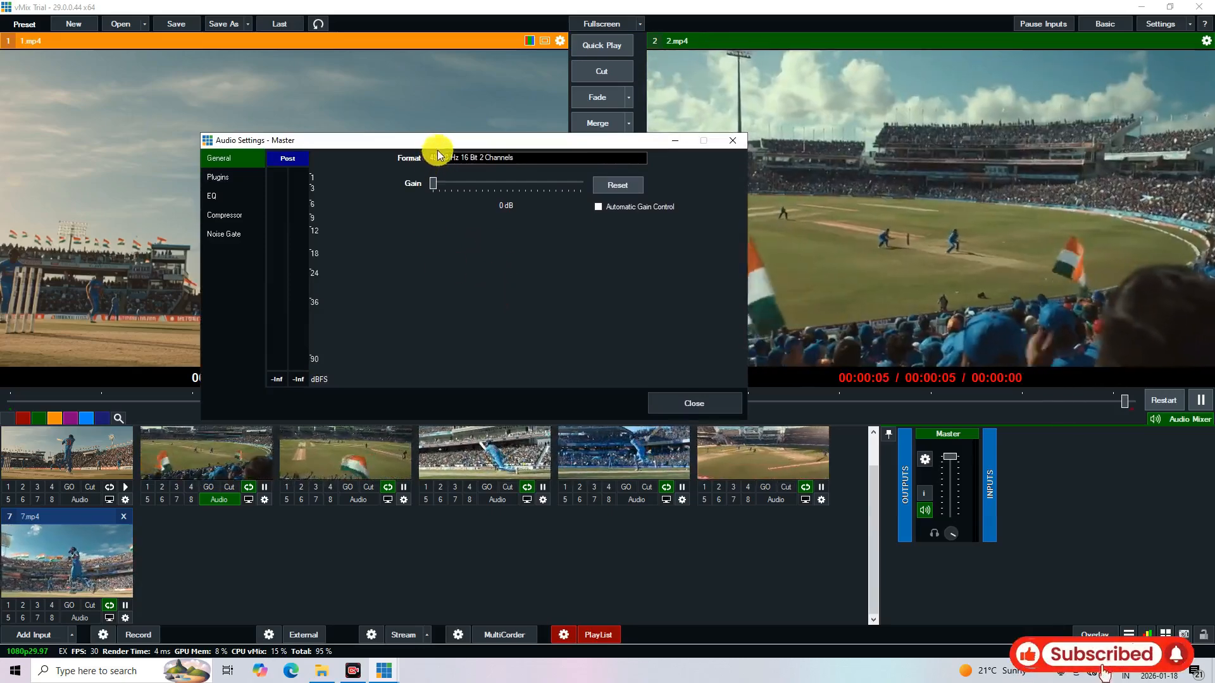
pyautogui.moveTo(438, 142); pyautogui.dragTo(500, 142)
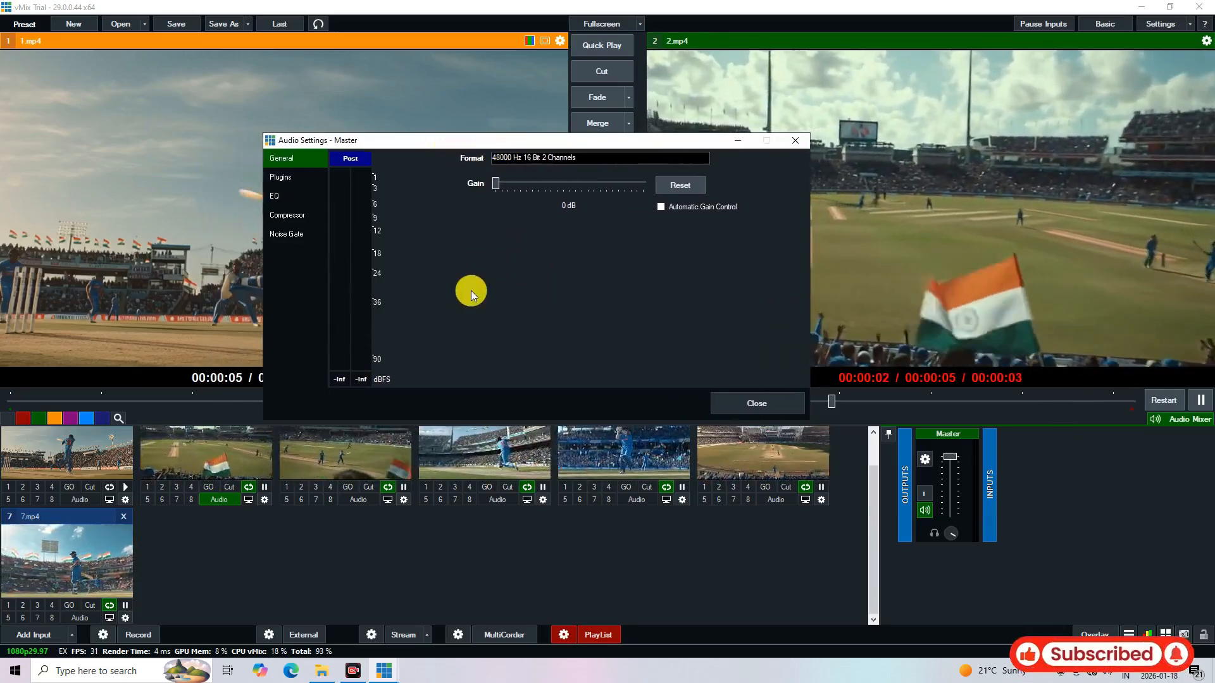
pyautogui.click(745, 397)
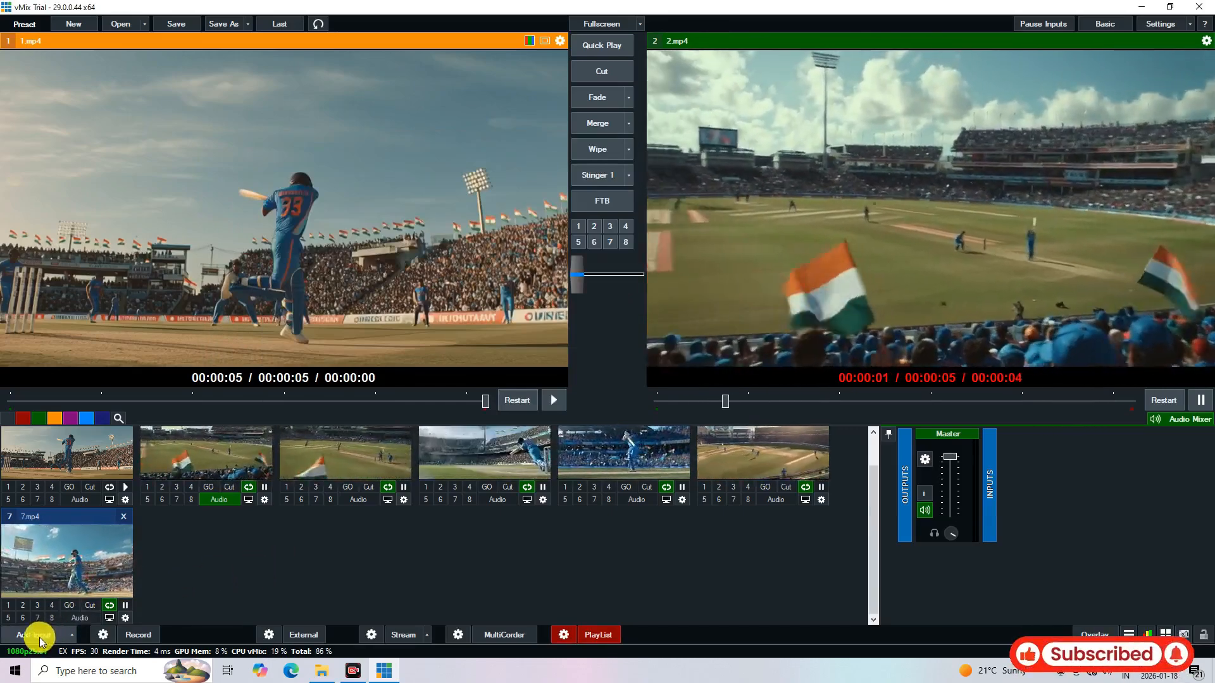
# Add an Audio Input that uses Microphone (JBL Commercial CSUM06) as its audio device, as input number 8
pyautogui.click(44, 633)
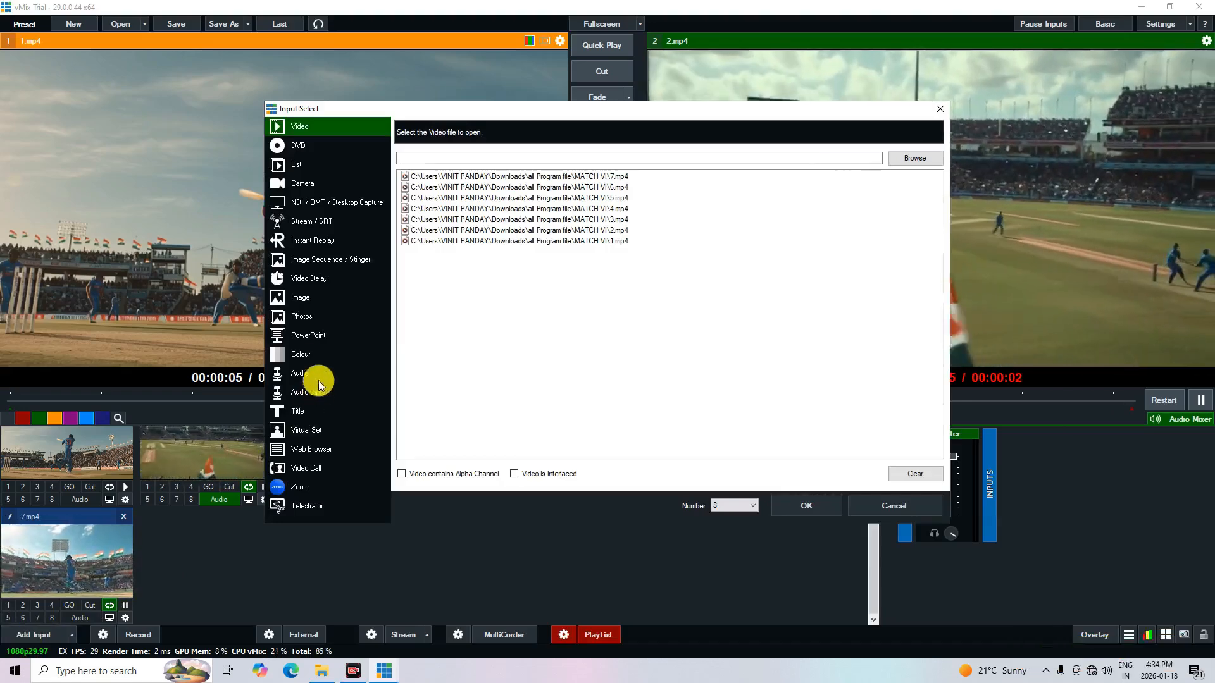
pyautogui.click(310, 355)
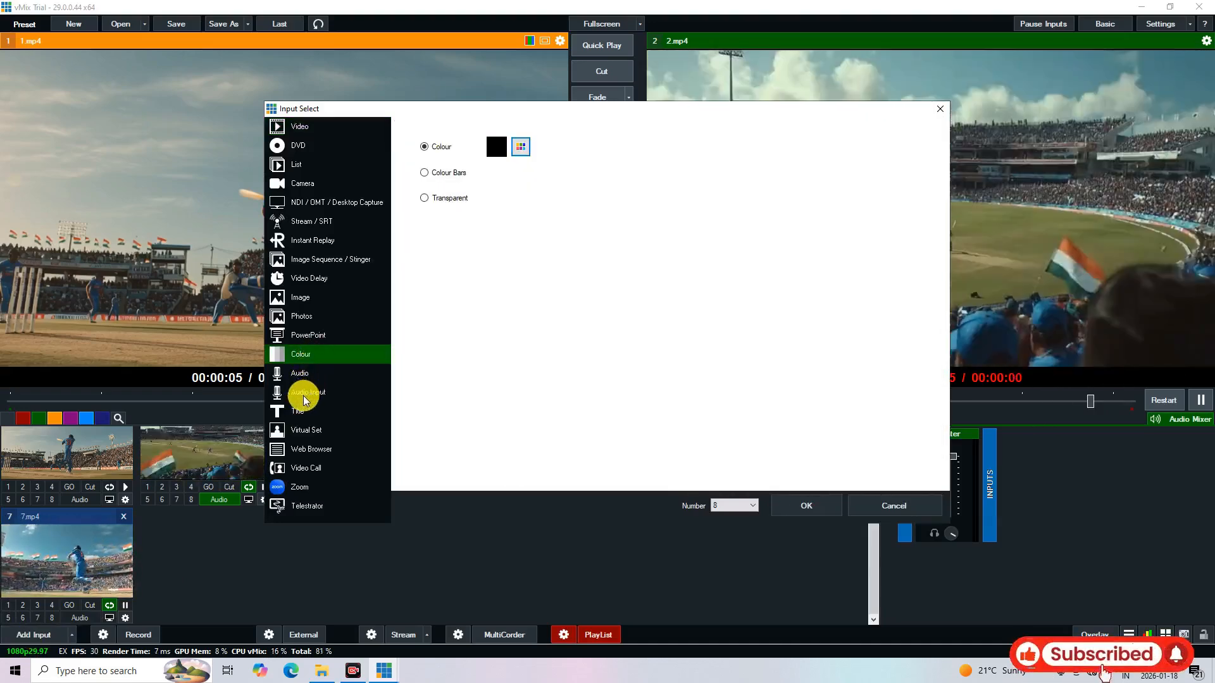
pyautogui.click(310, 395)
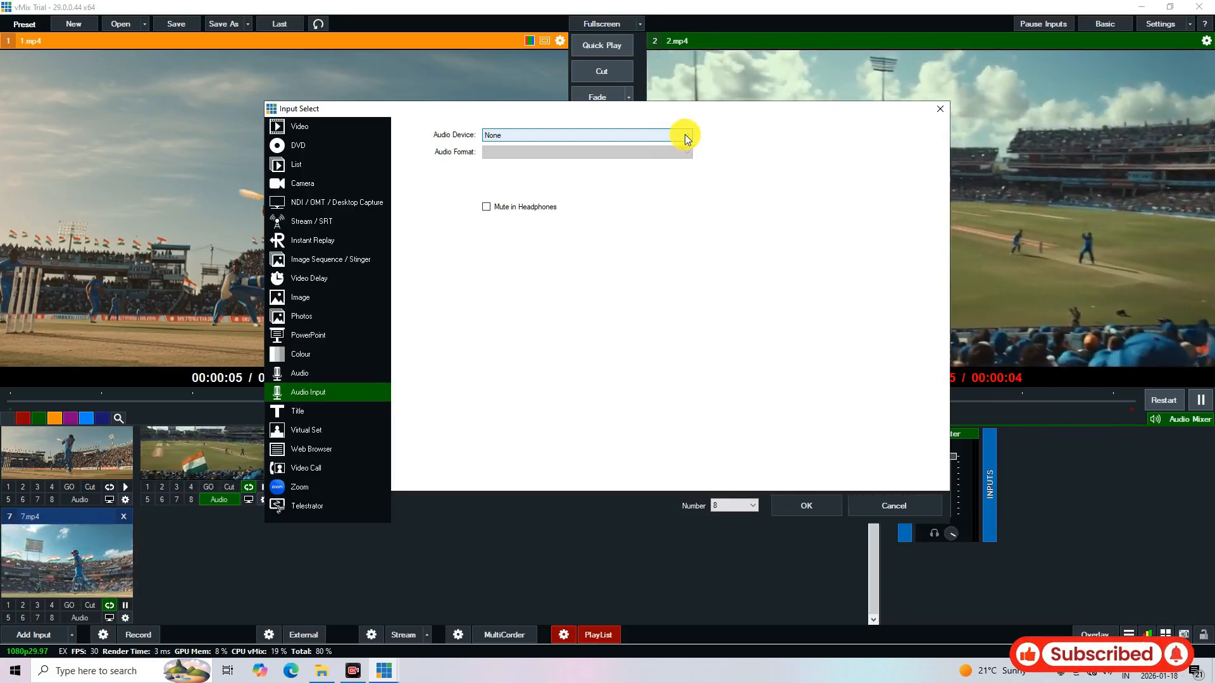
pyautogui.click(686, 136)
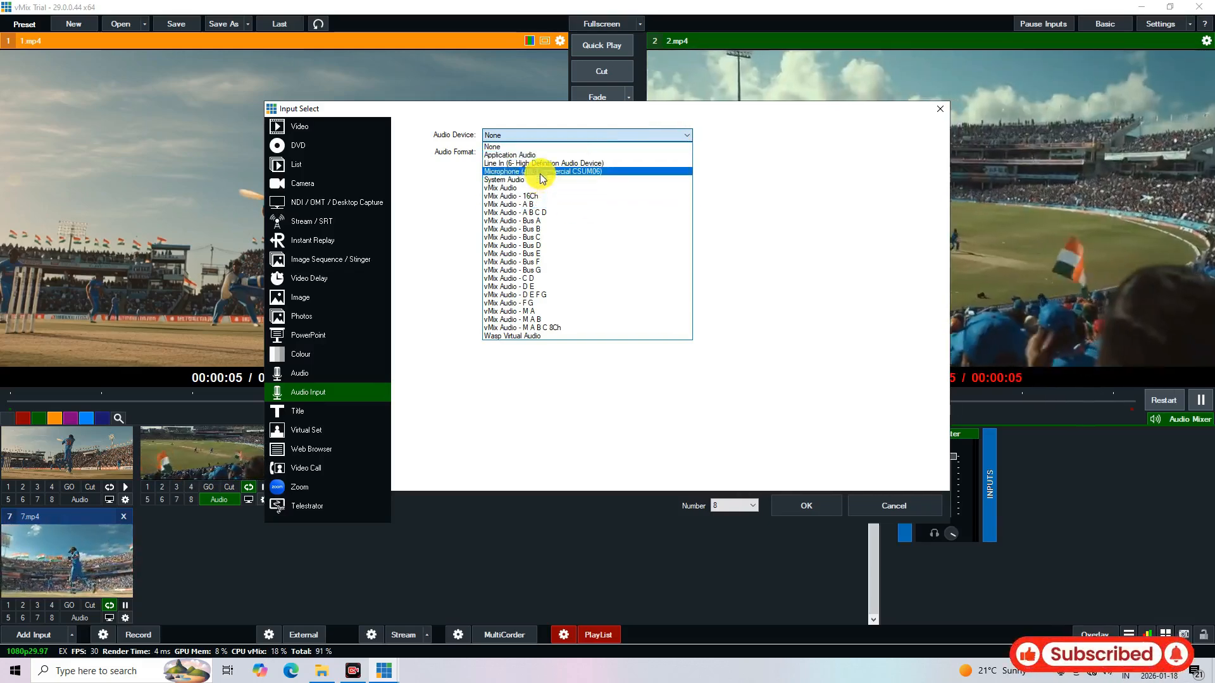
pyautogui.click(508, 171)
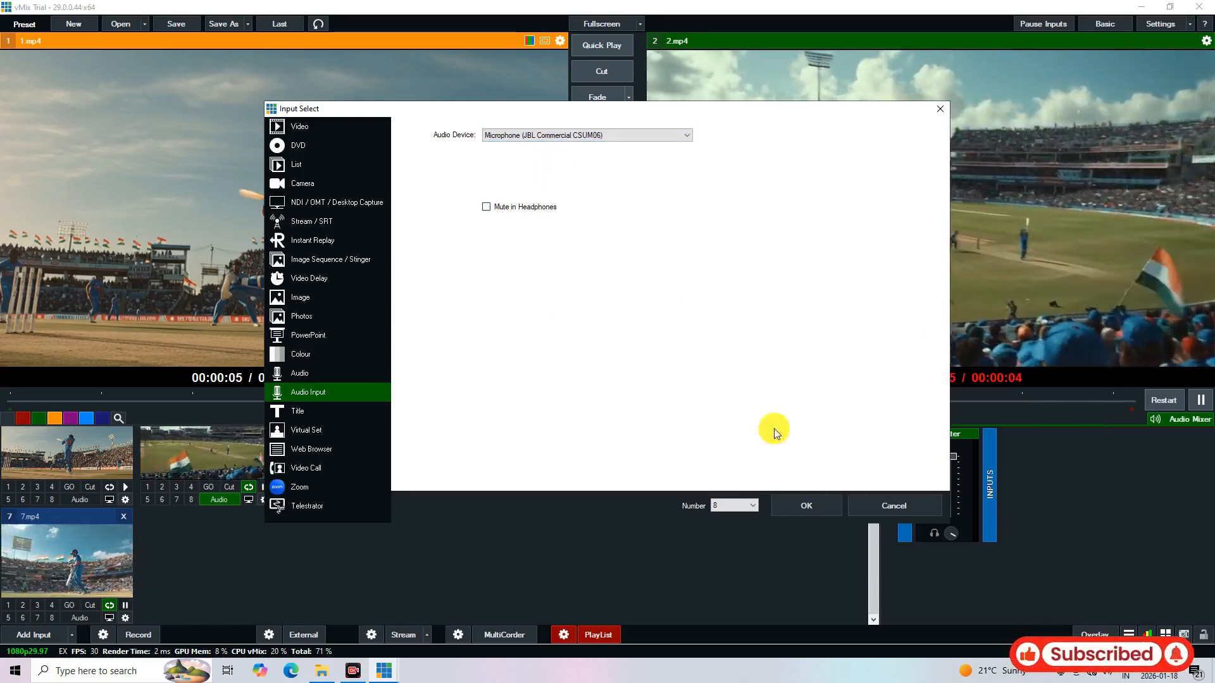
pyautogui.click(799, 507)
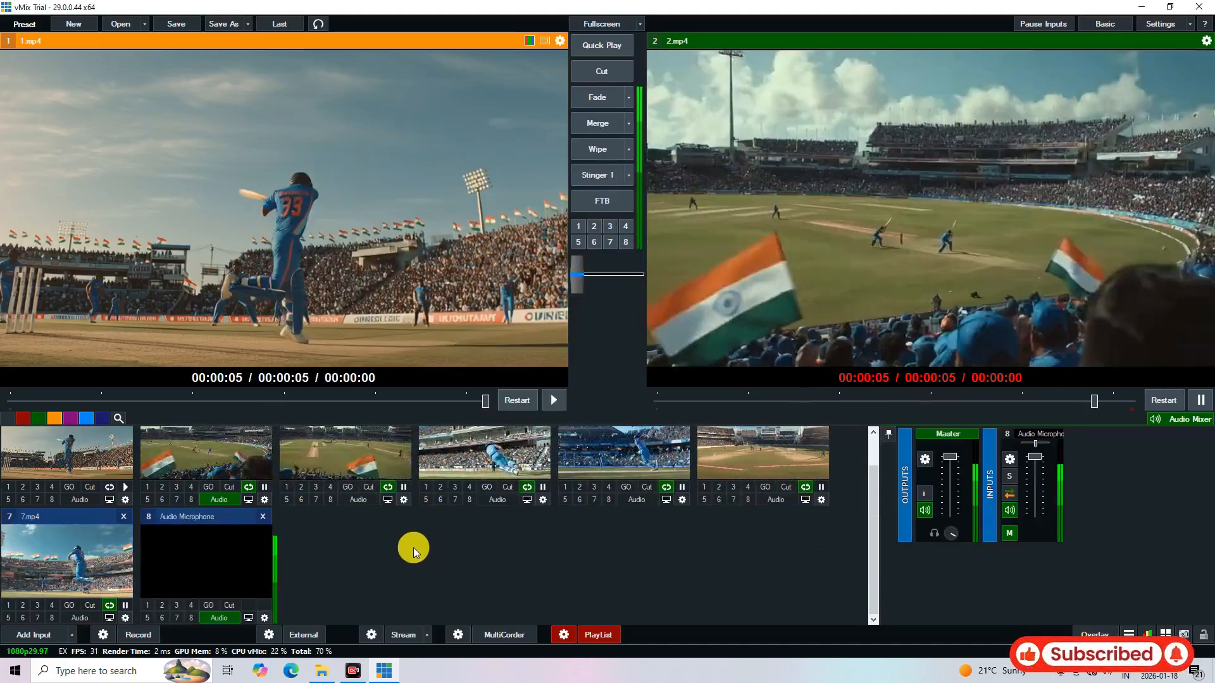
# Switch the microphone input's audio off and on again, and preview that input before returning the preview to 1.mp4
pyautogui.click(219, 619)
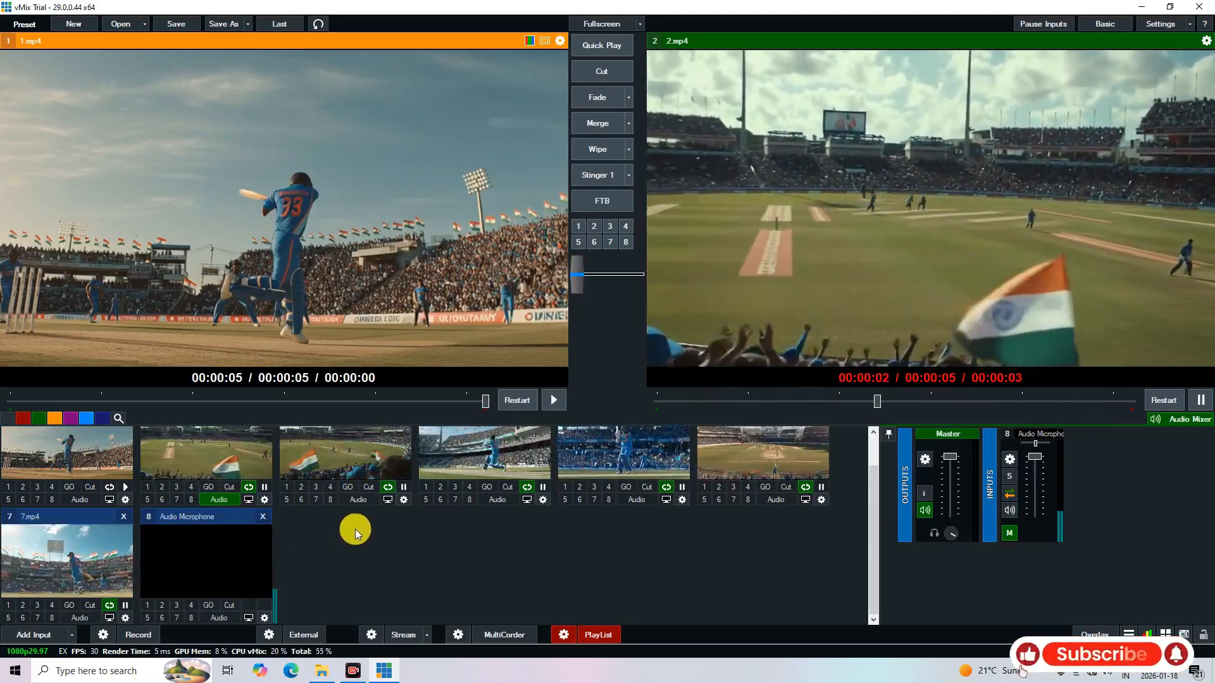
pyautogui.click(218, 618)
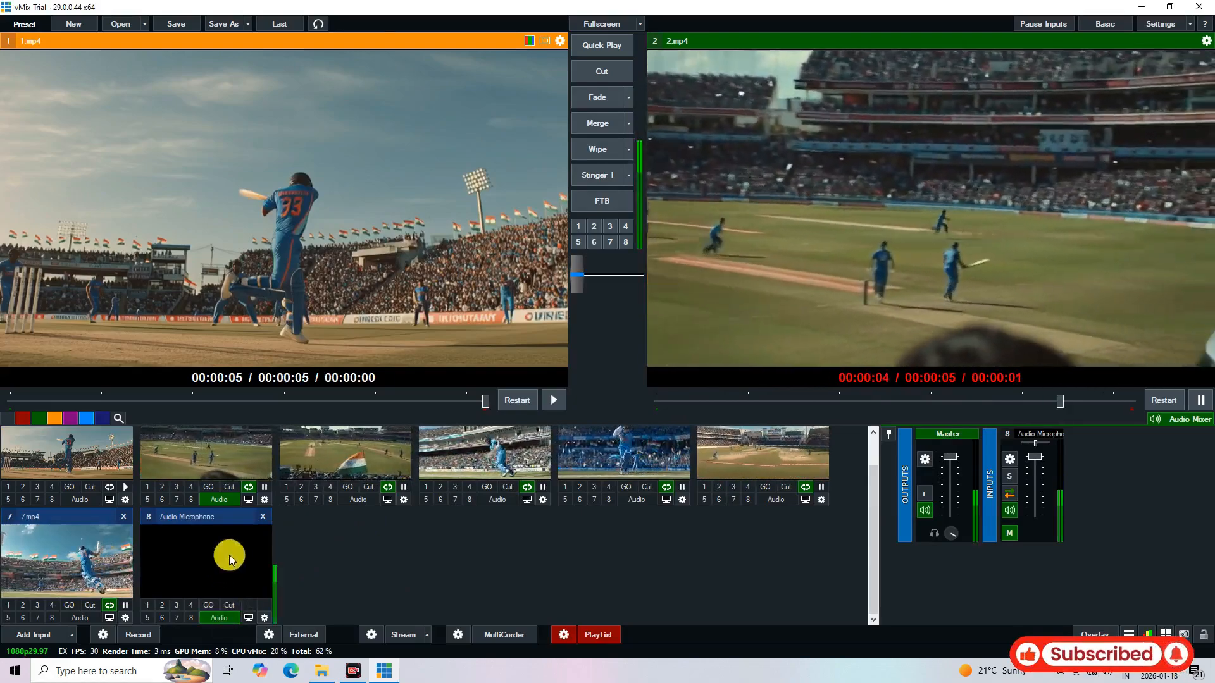
pyautogui.click(229, 555)
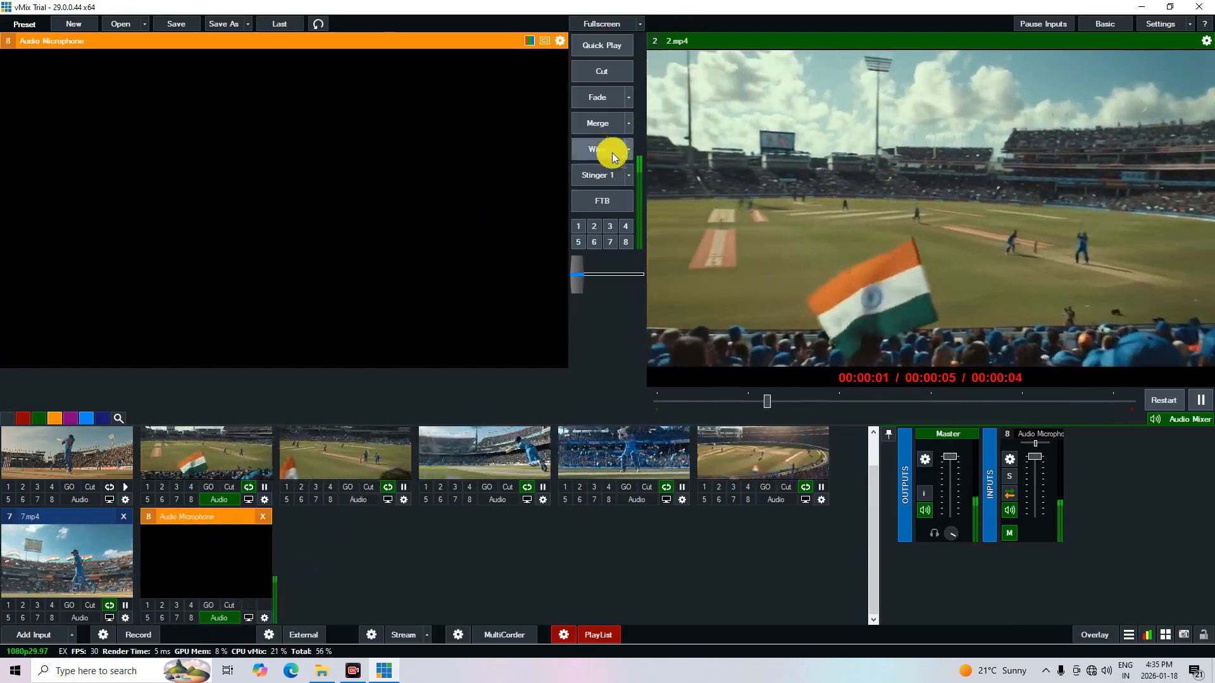
pyautogui.click(109, 452)
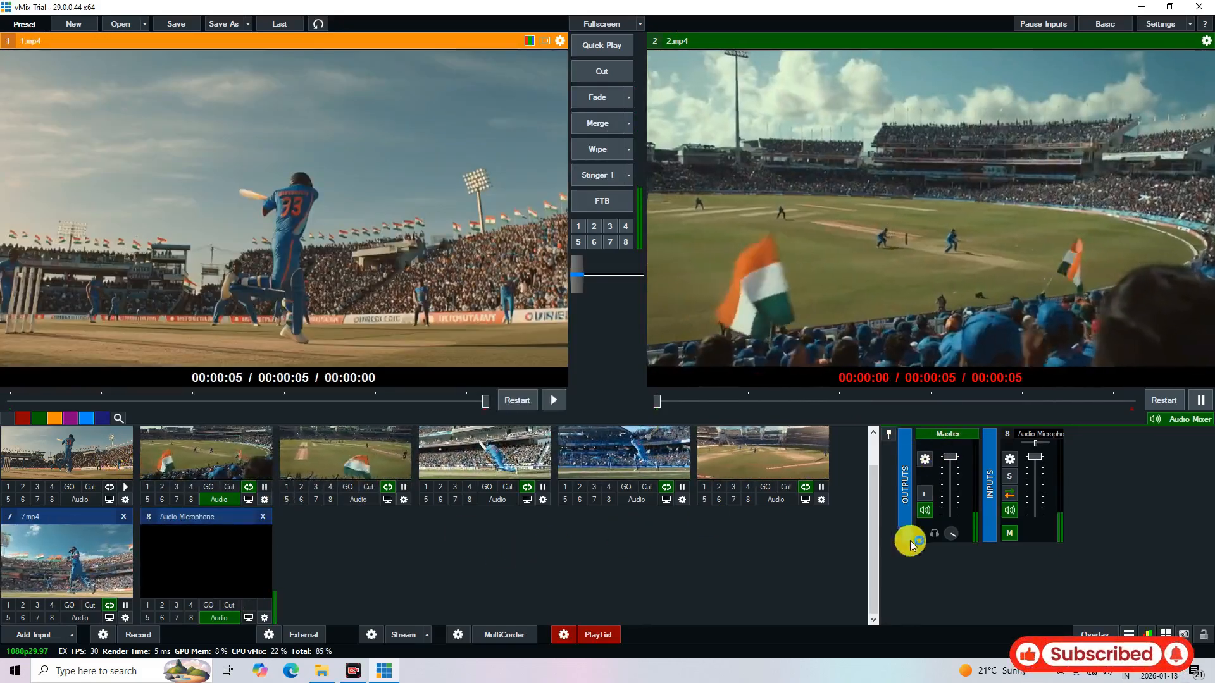
# Examine the Master output's audio level meters, its plugin list and its general settings
pyautogui.click(926, 460)
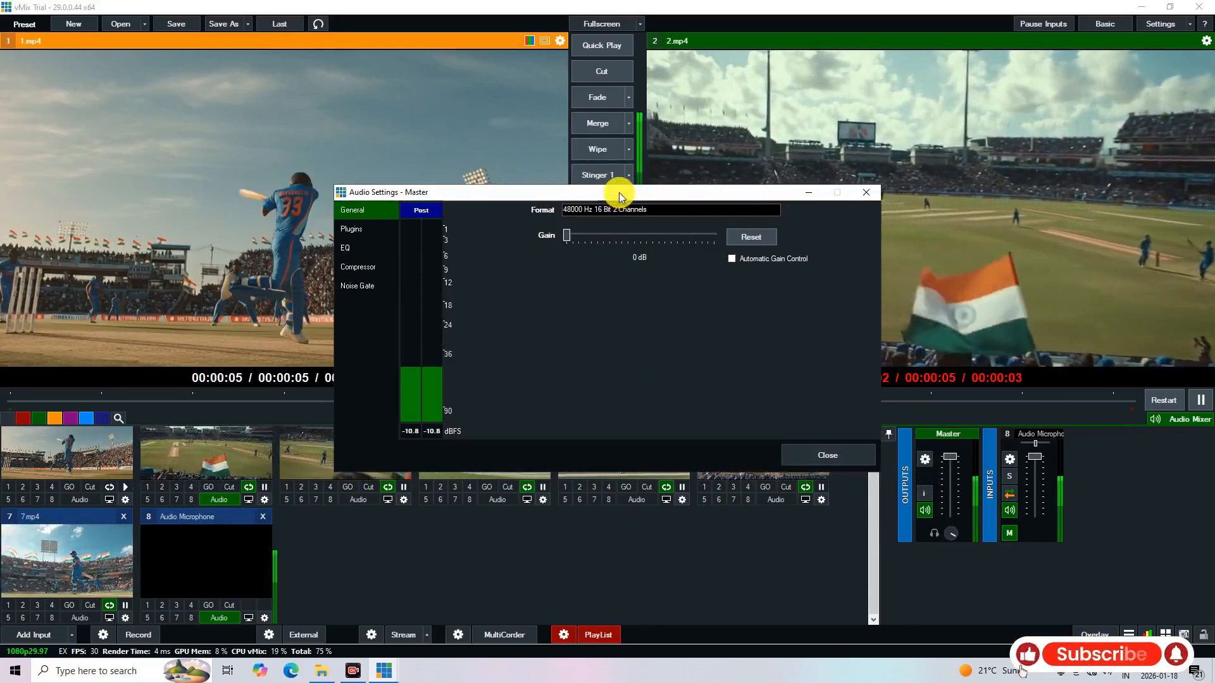
pyautogui.moveTo(619, 193); pyautogui.dragTo(553, 150)
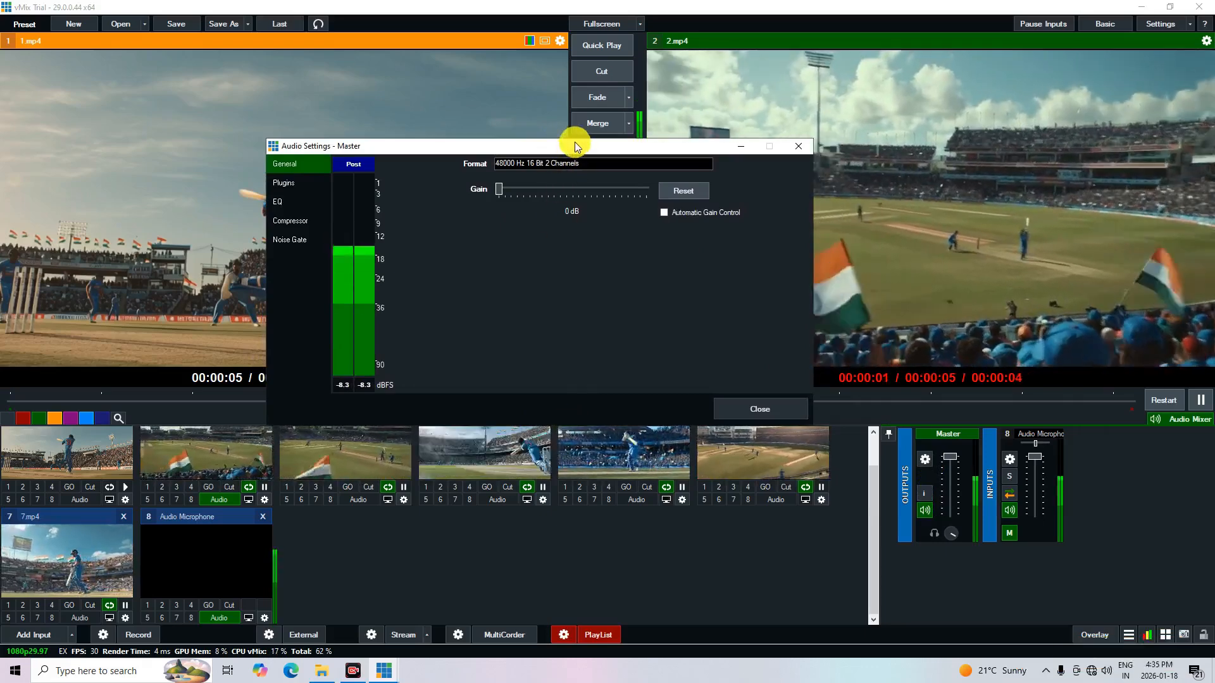
pyautogui.moveTo(575, 141); pyautogui.dragTo(586, 103)
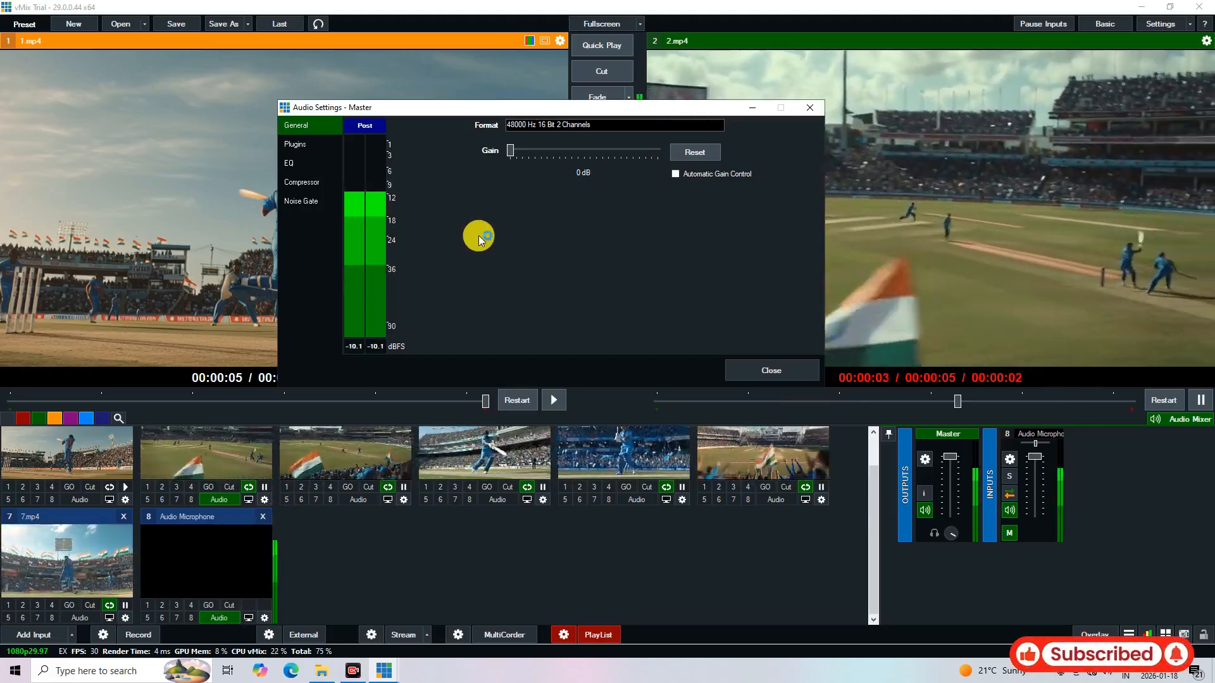
pyautogui.moveTo(519, 112); pyautogui.dragTo(499, 107)
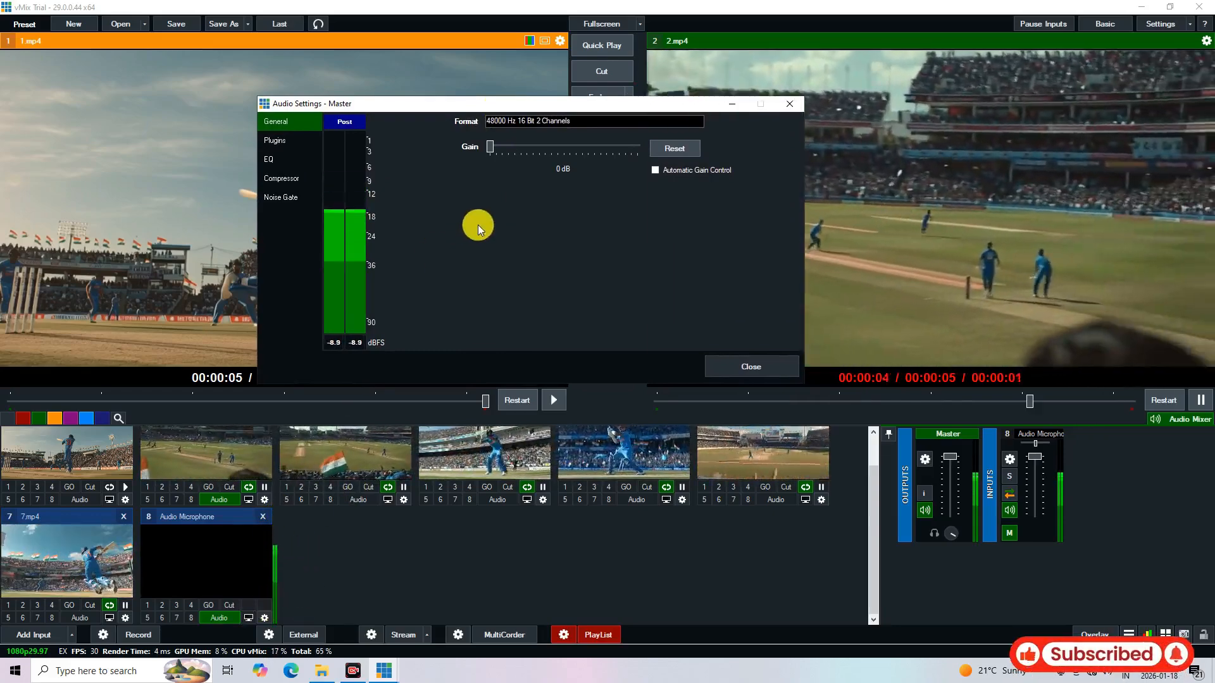
pyautogui.click(305, 141)
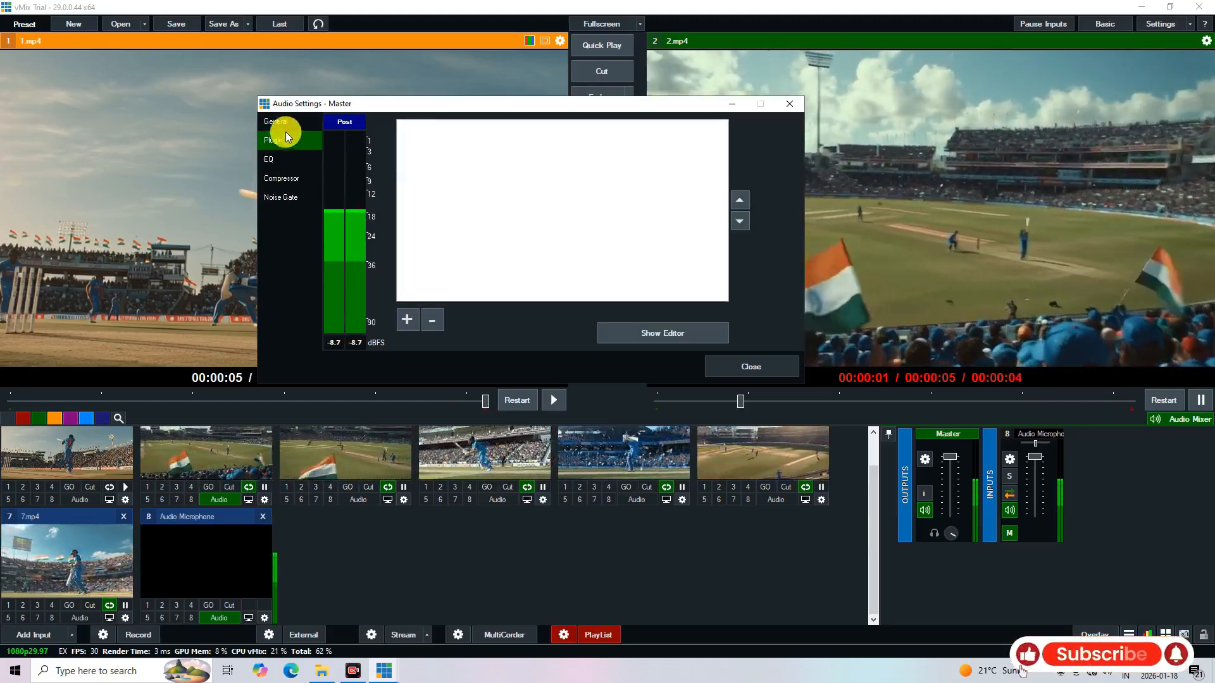
pyautogui.click(287, 124)
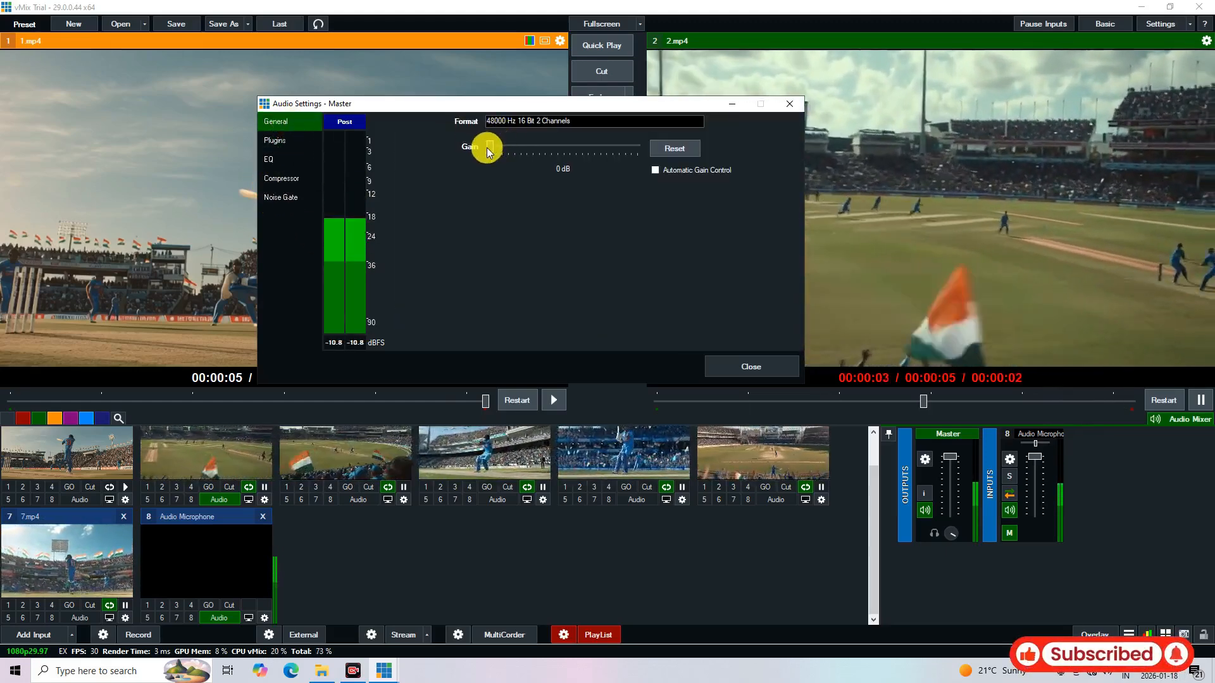
# Try a gain of 1 dB on the Master output and return it to 0 dB
pyautogui.moveTo(533, 104); pyautogui.dragTo(546, 129)
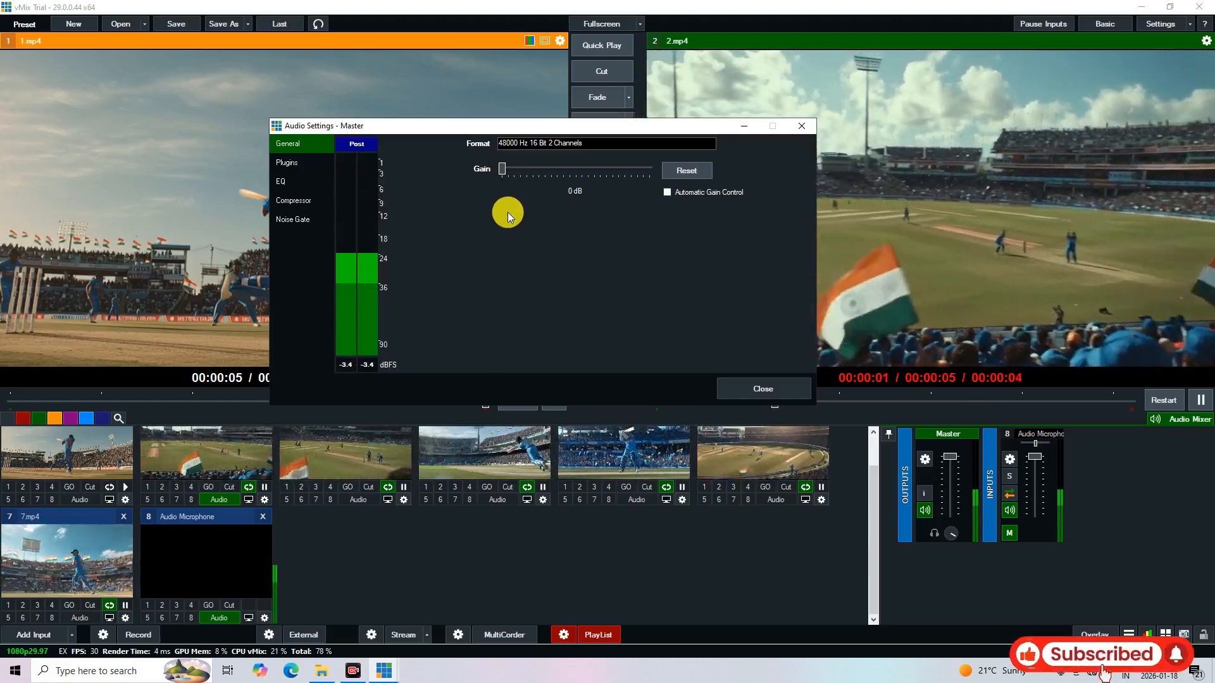
pyautogui.moveTo(518, 124); pyautogui.dragTo(518, 106)
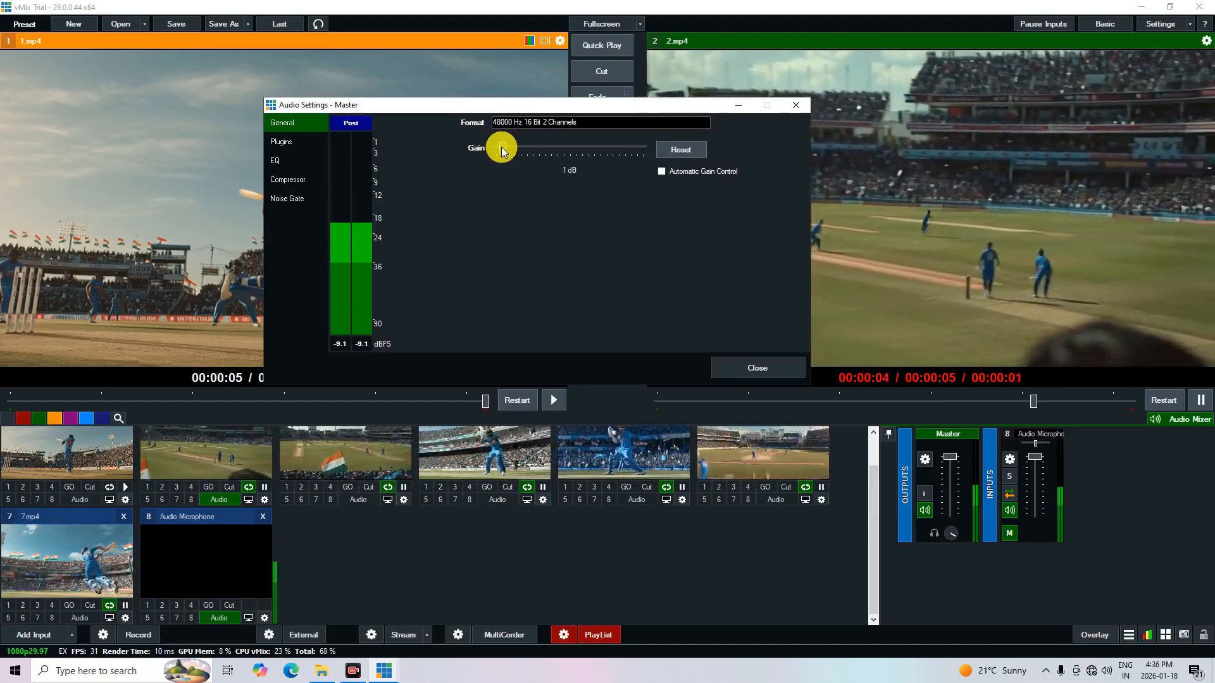
pyautogui.moveTo(502, 147); pyautogui.dragTo(506, 148)
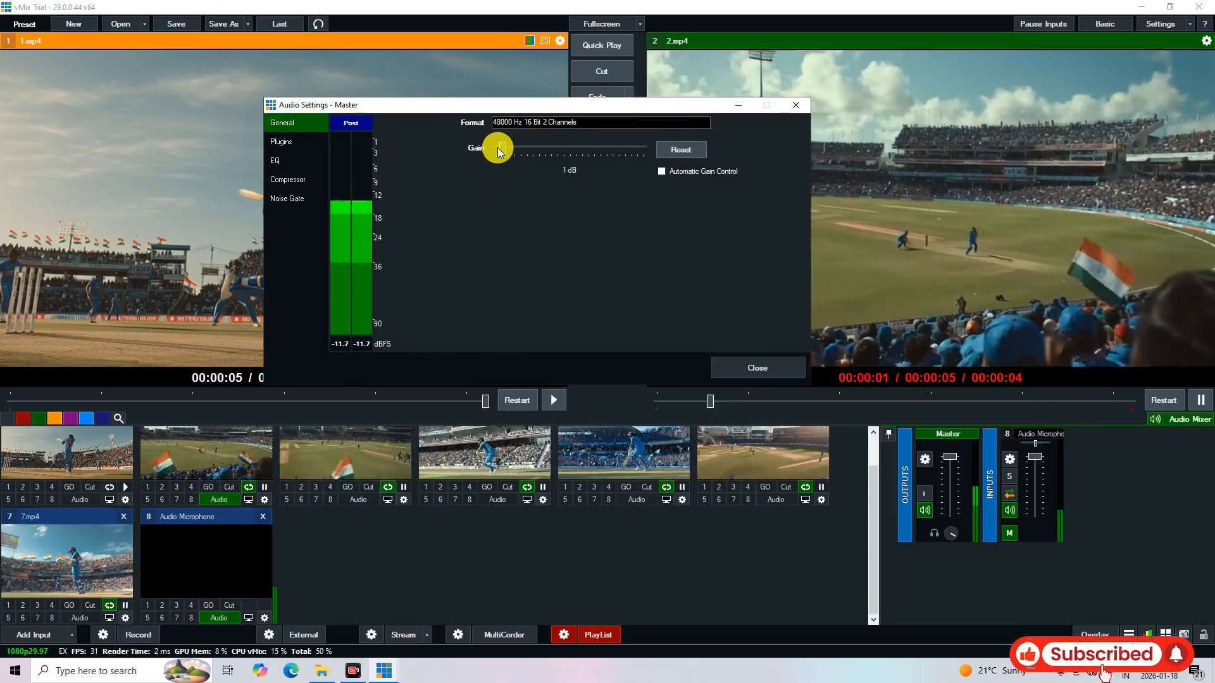
pyautogui.moveTo(499, 146); pyautogui.dragTo(483, 147)
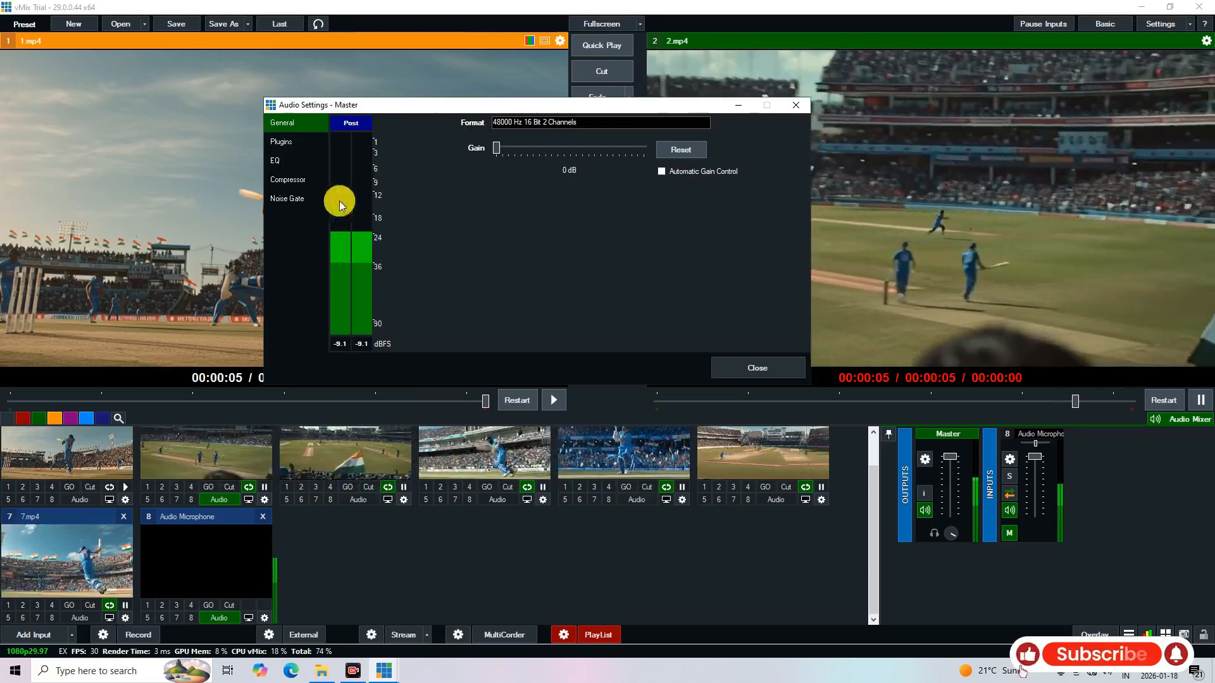
# Review the Master output's Plugins, Compressor, Noise Gate and General settings, and close its audio settings
pyautogui.click(282, 143)
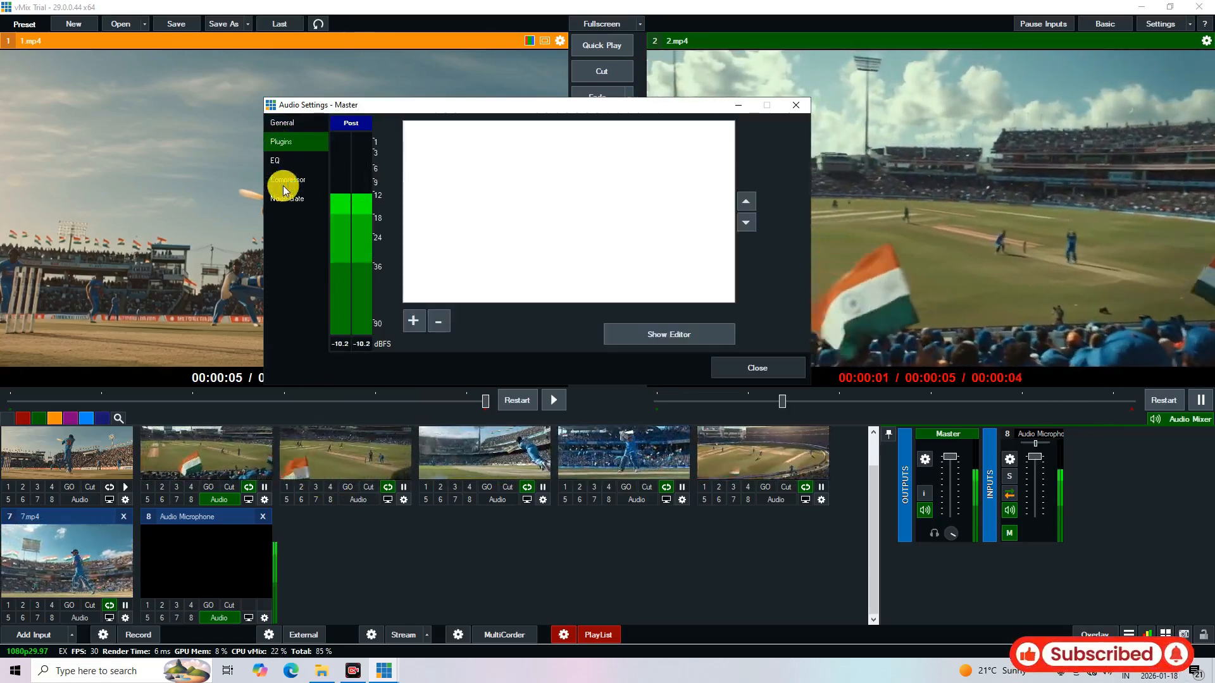
pyautogui.click(279, 180)
pyautogui.click(284, 199)
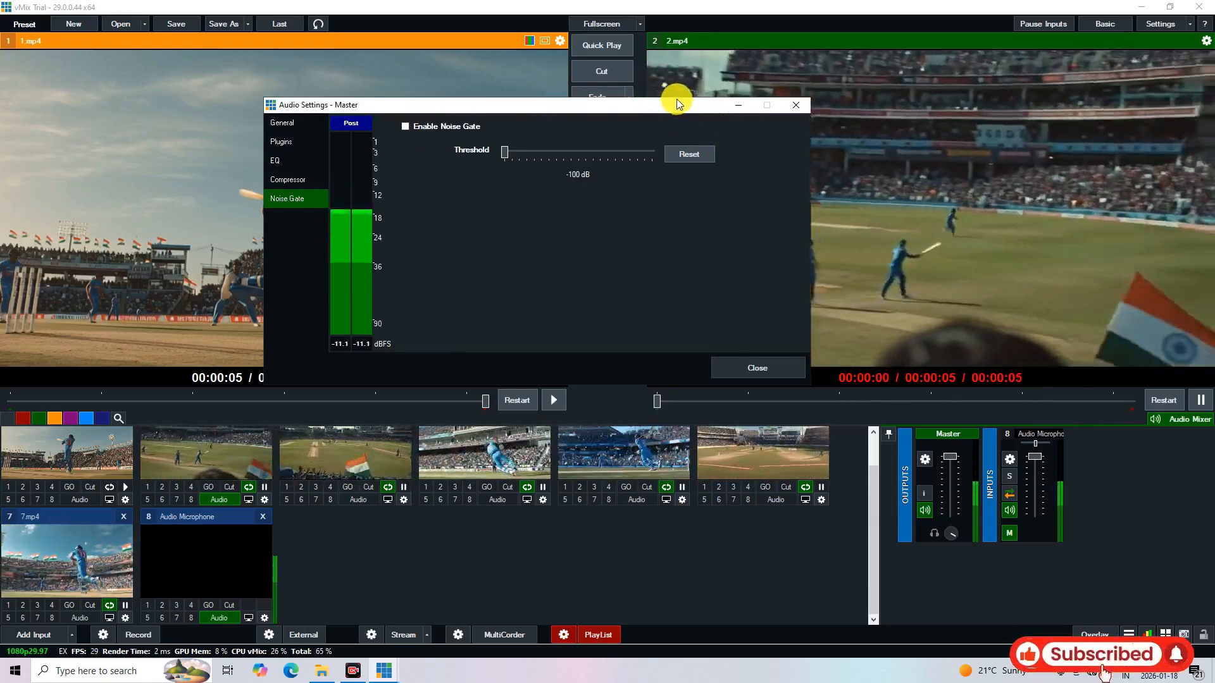
pyautogui.moveTo(610, 103); pyautogui.dragTo(694, 173)
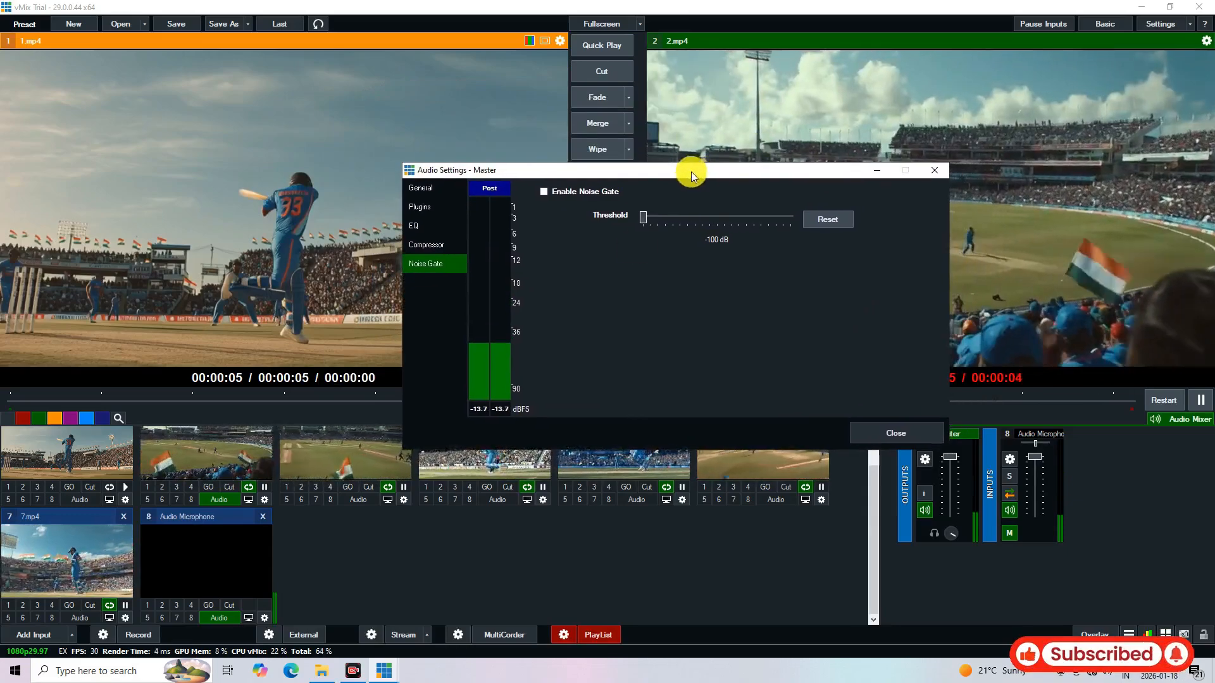
pyautogui.click(419, 247)
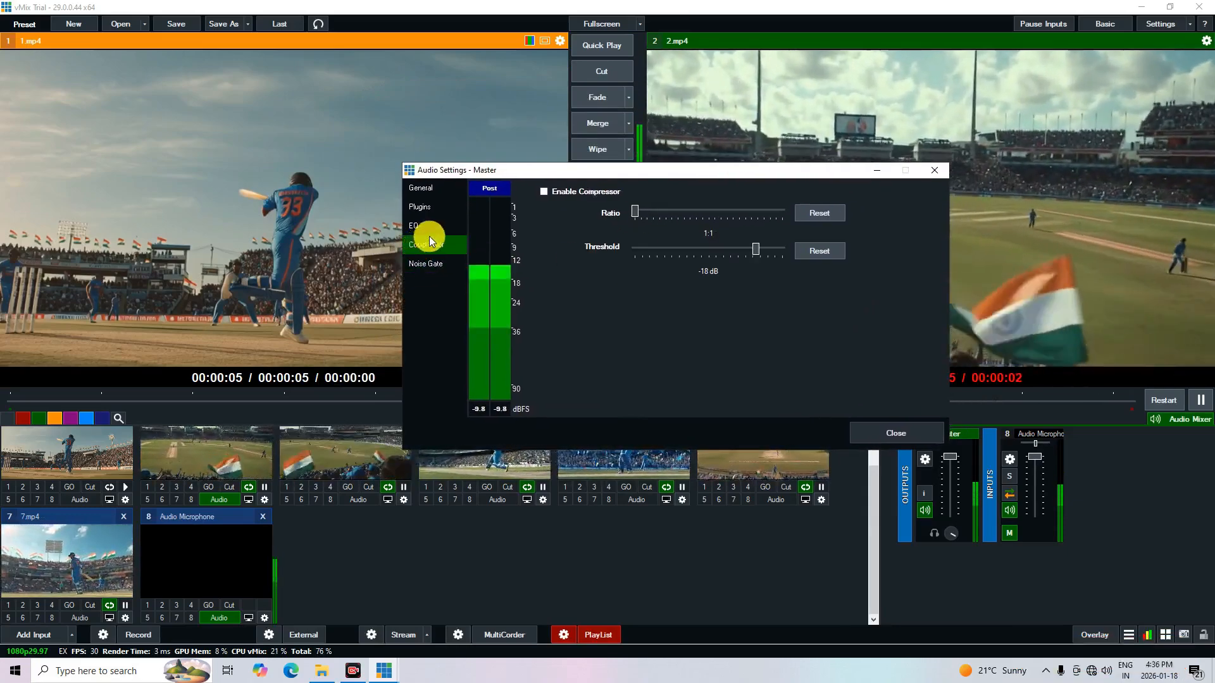
pyautogui.click(422, 190)
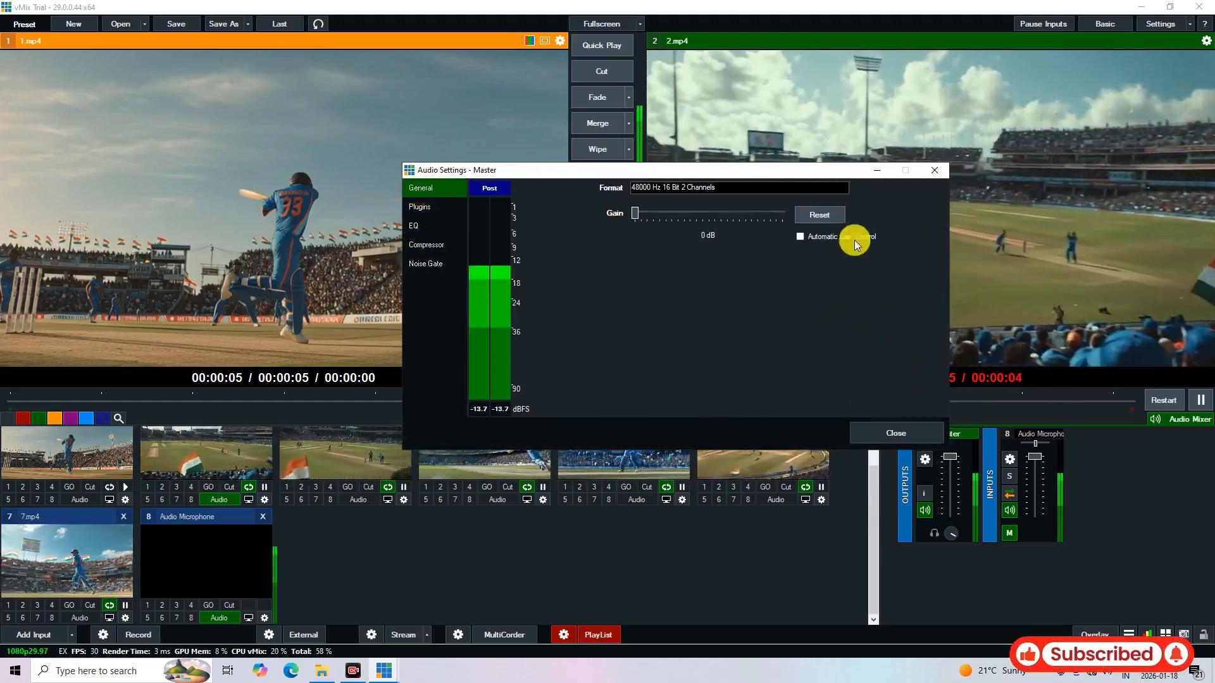
pyautogui.click(893, 433)
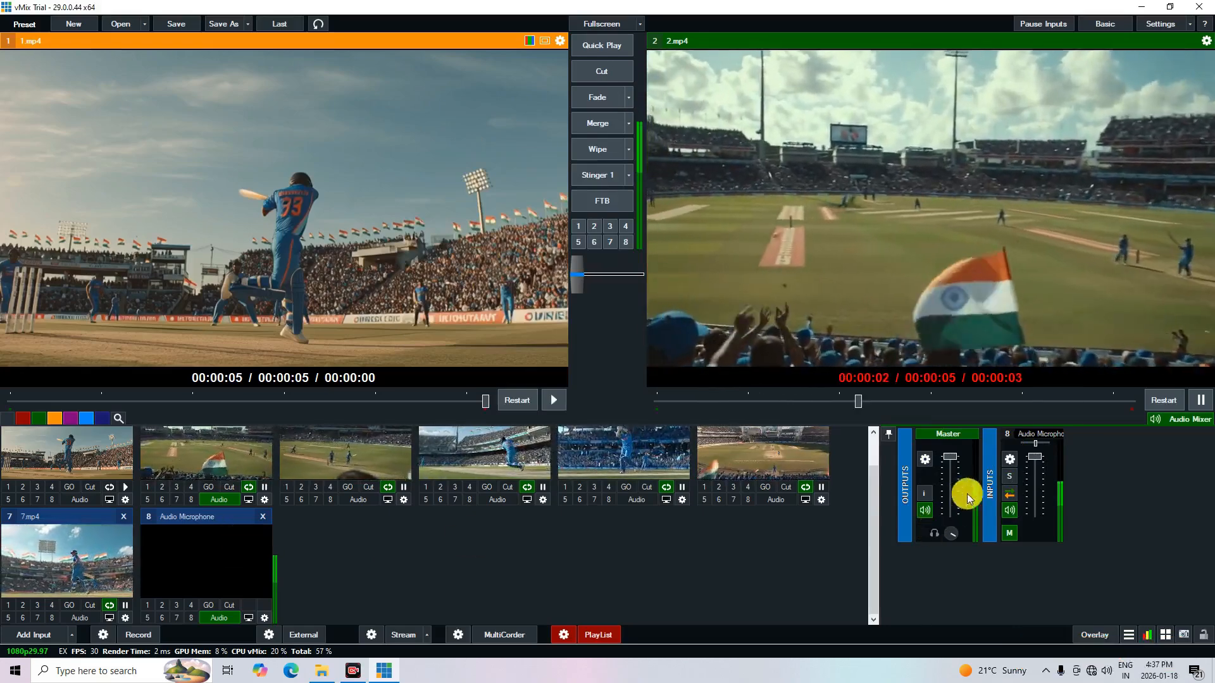
# Set the channel mode of the Audio Microphone input to SeparateMono in its audio settings
pyautogui.click(1010, 458)
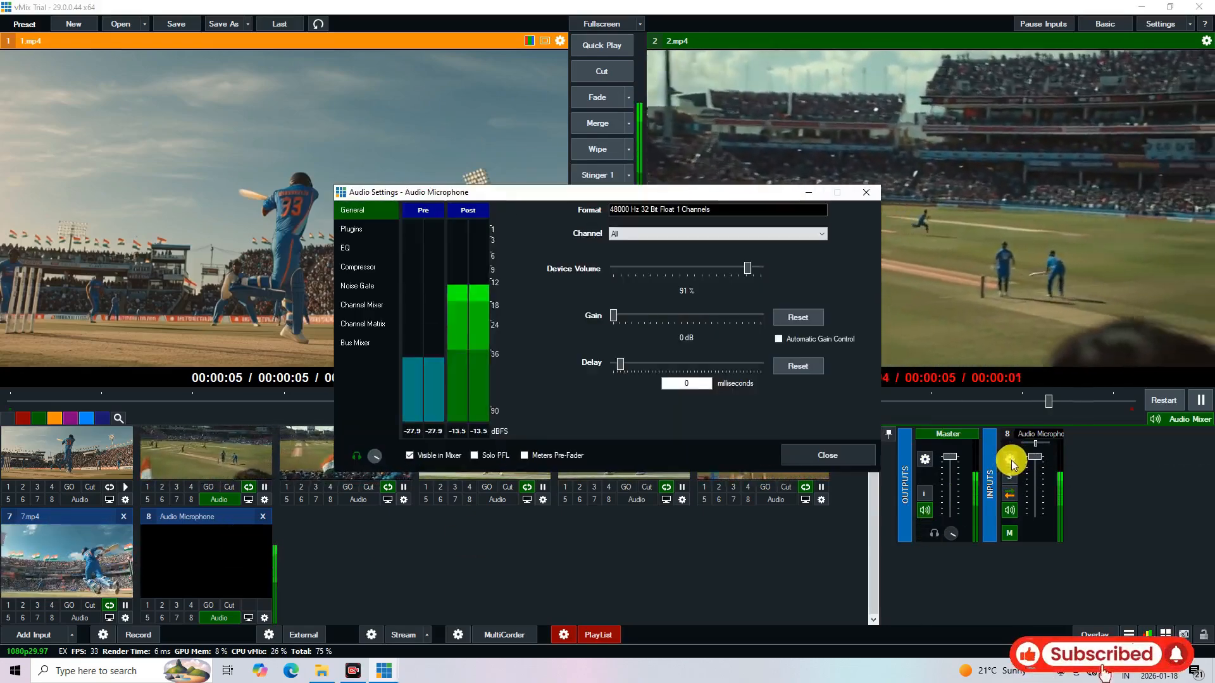
pyautogui.moveTo(617, 193)
pyautogui.mouseDown()
pyautogui.moveTo(577, 185)
pyautogui.moveTo(598, 188)
pyautogui.mouseUp()
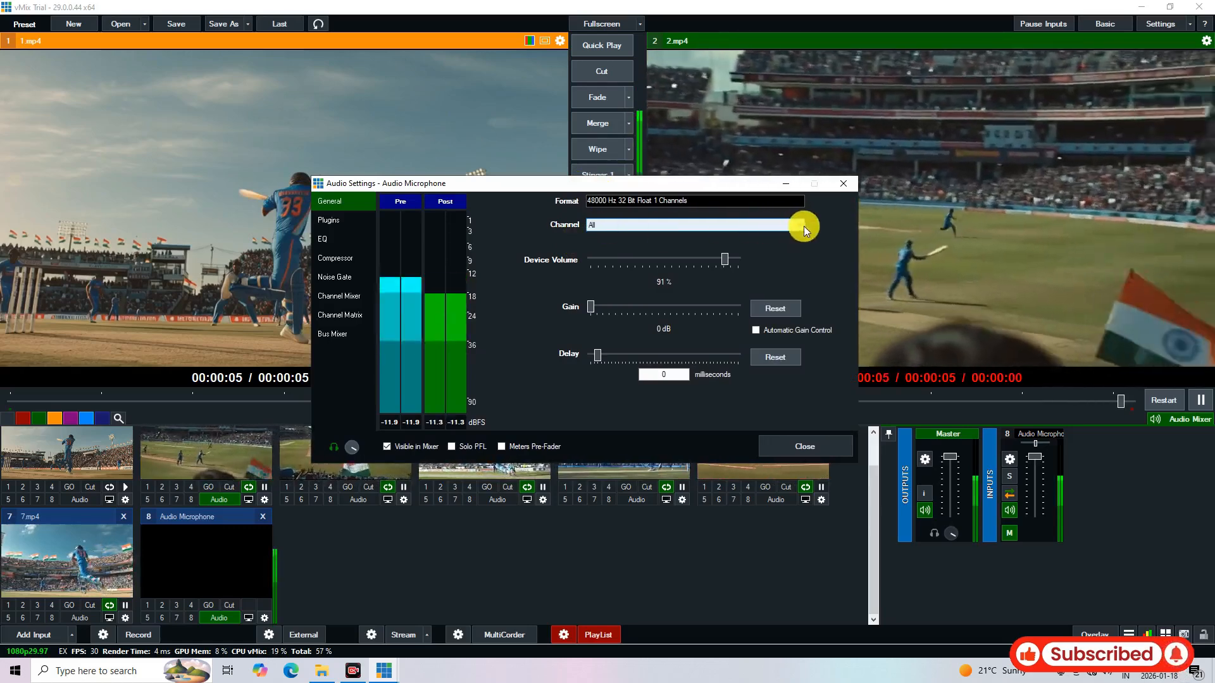
pyautogui.click(798, 225)
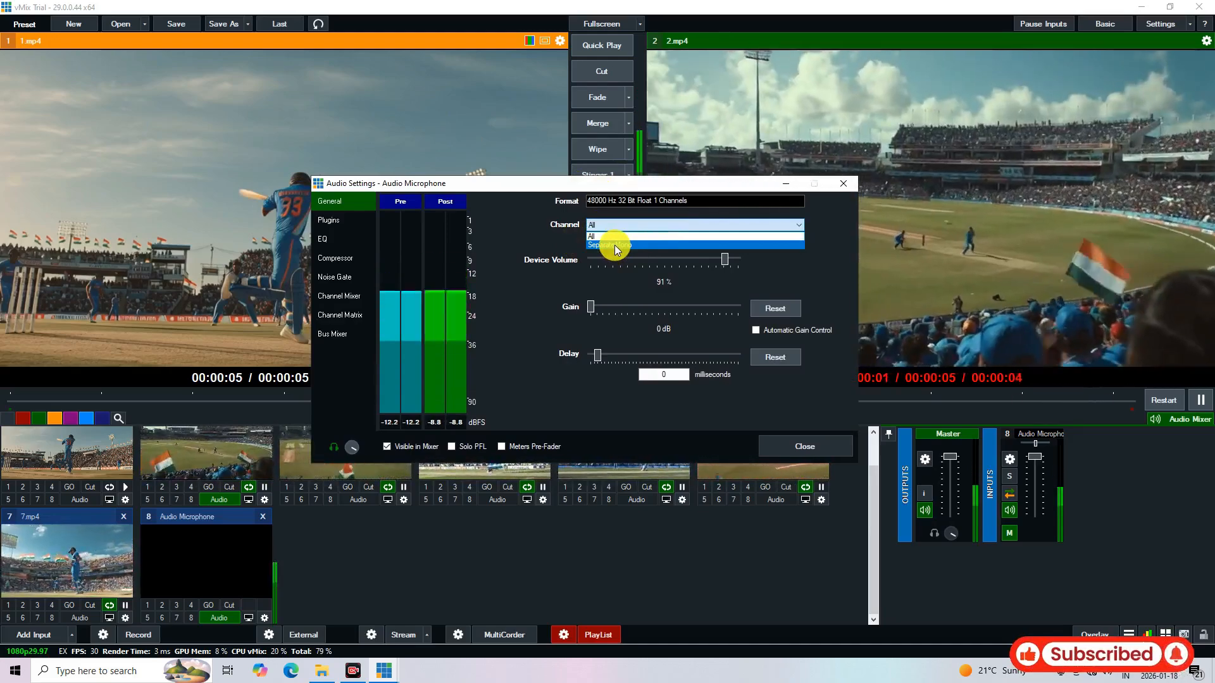
pyautogui.click(613, 245)
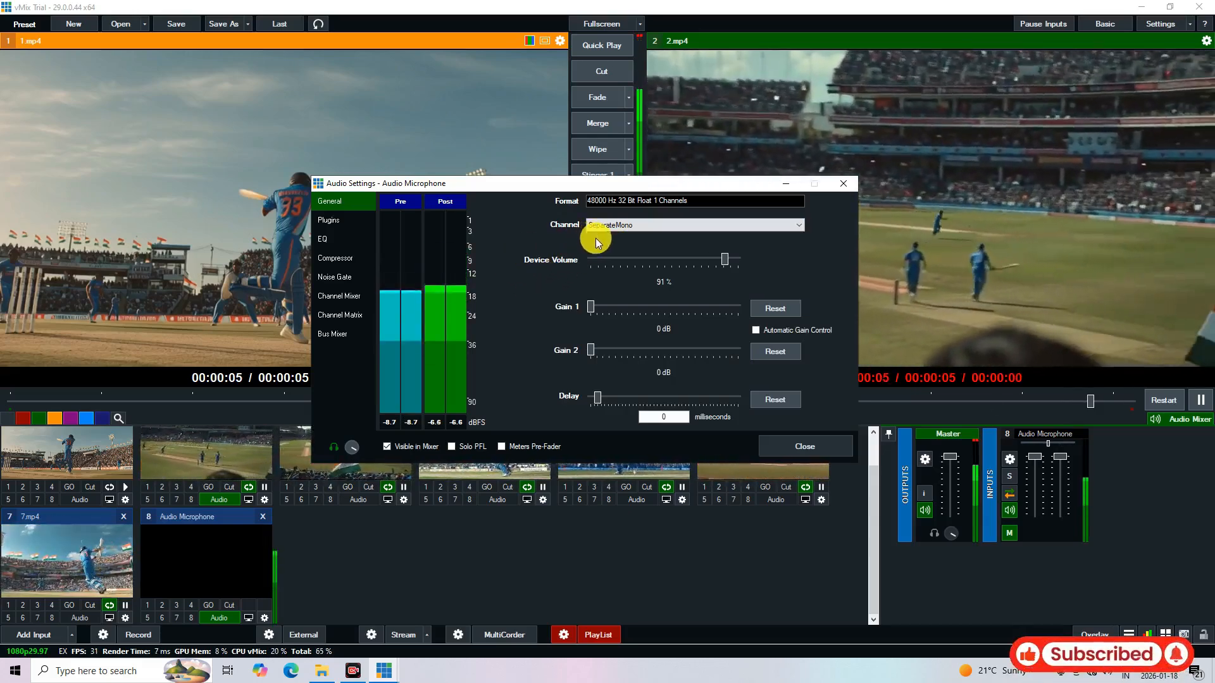
pyautogui.moveTo(586, 185); pyautogui.dragTo(550, 161)
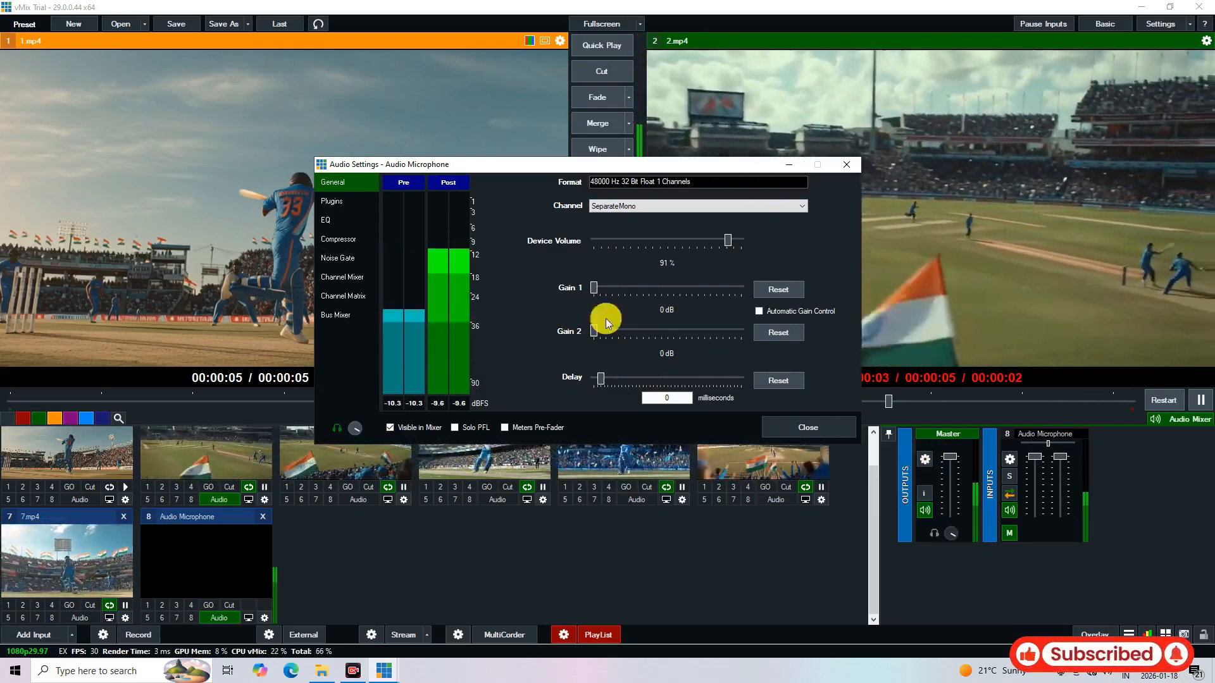
# Try routing channel 1 to Master R in the Audio Microphone's Channel Matrix and remove that routing again
pyautogui.click(341, 298)
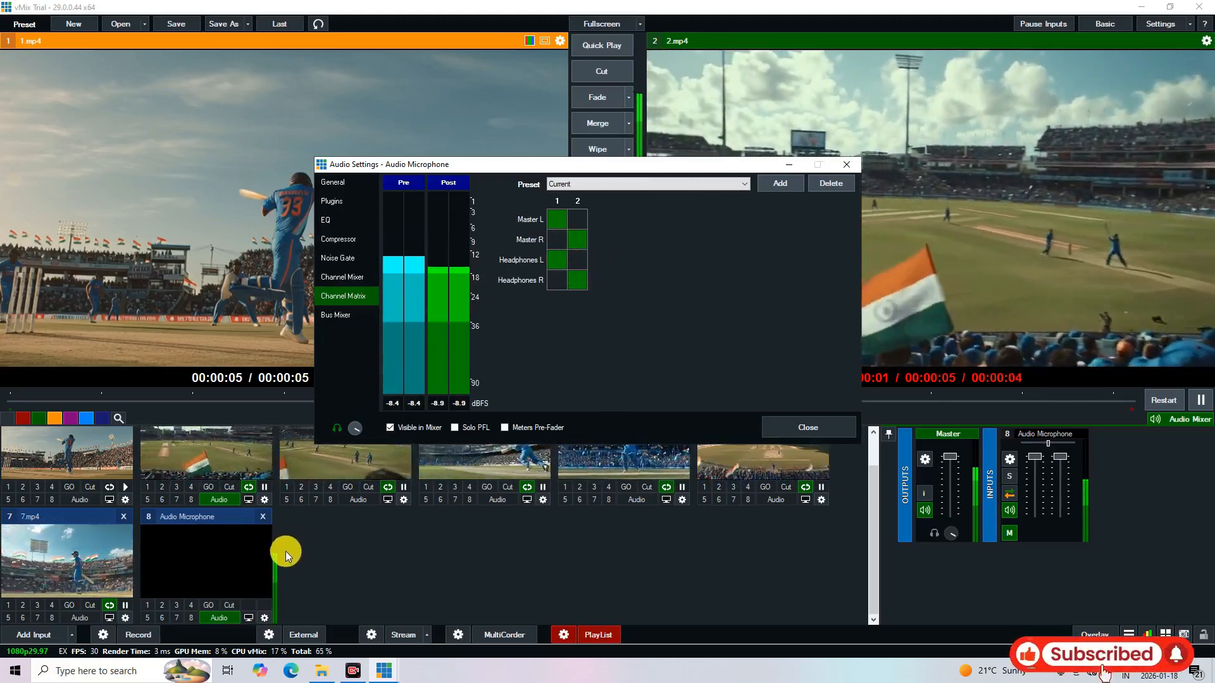
pyautogui.click(559, 238)
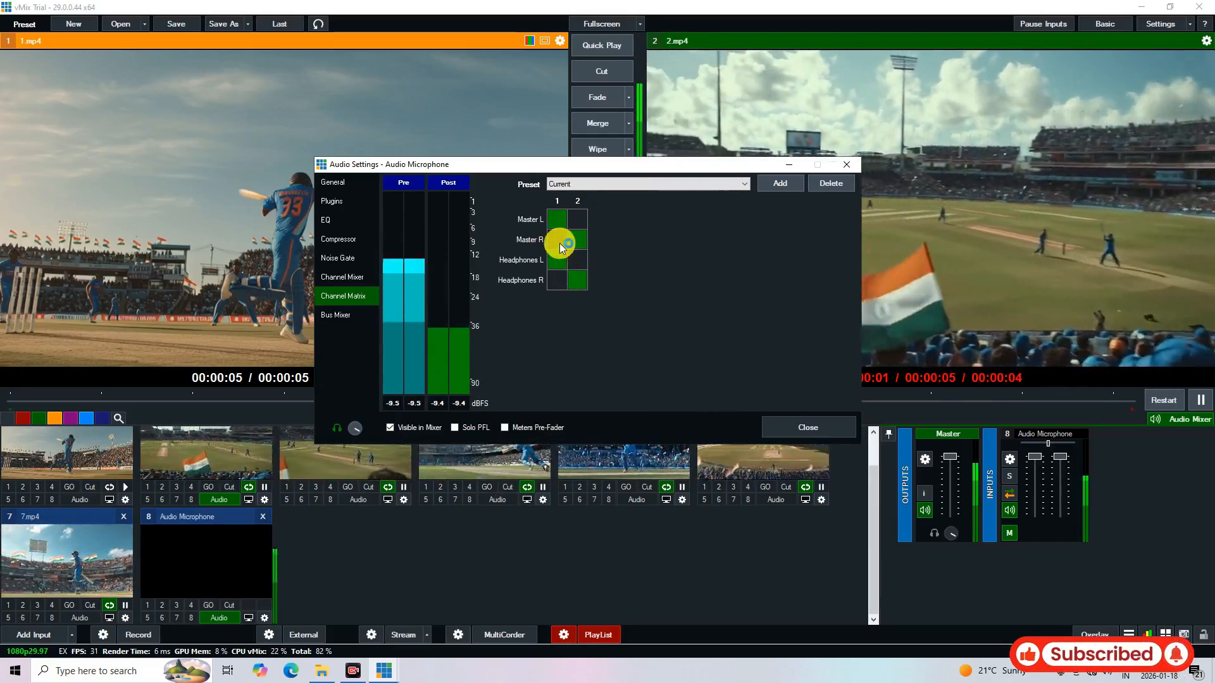
pyautogui.click(559, 243)
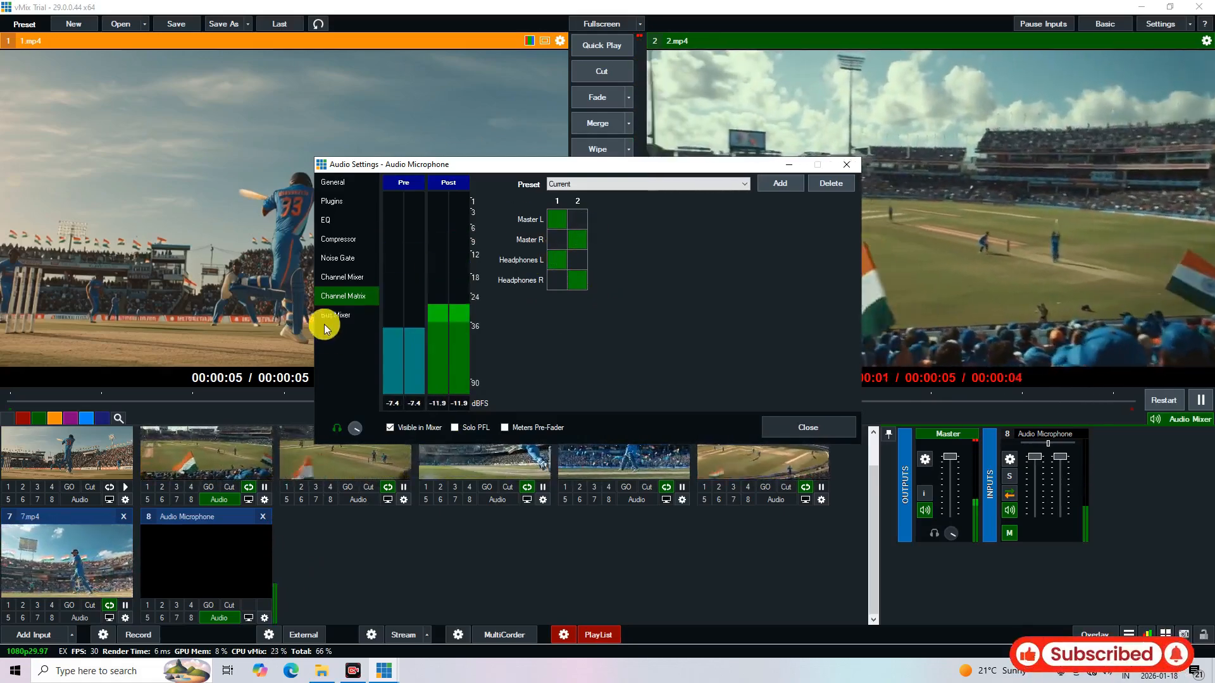
# Review the Audio Microphone's Bus Mixer, Channel Matrix and General settings, including Automatic Gain Control, and close its audio settings
pyautogui.click(333, 315)
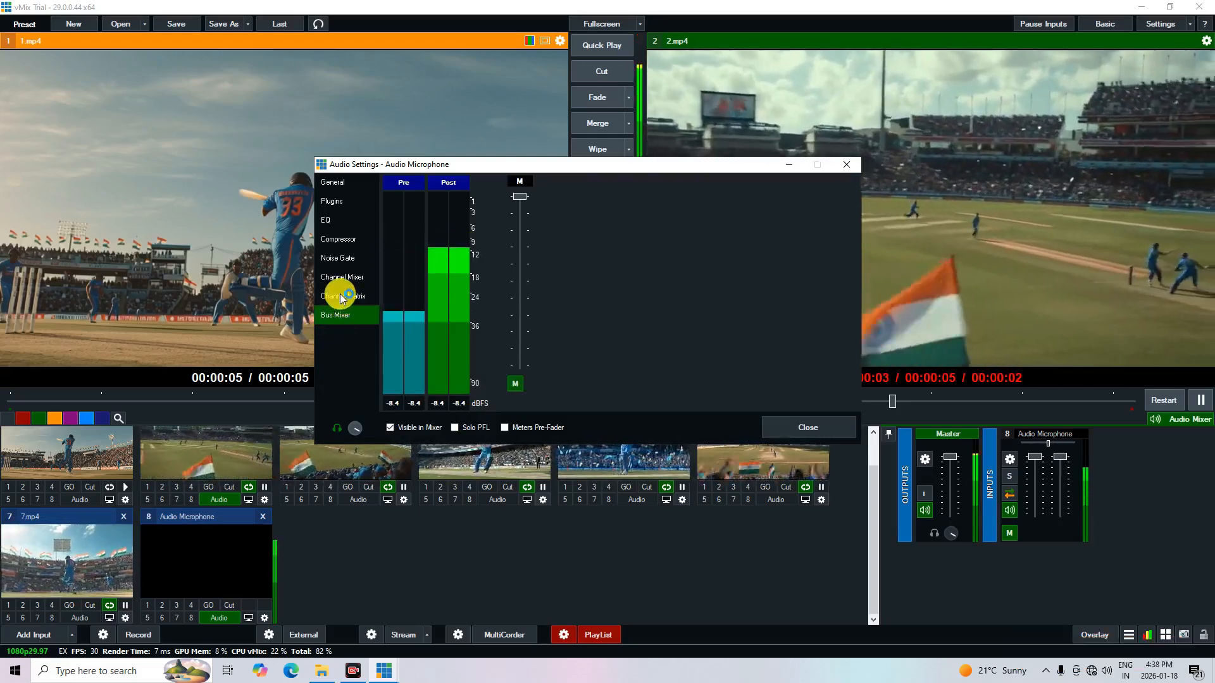
pyautogui.click(340, 295)
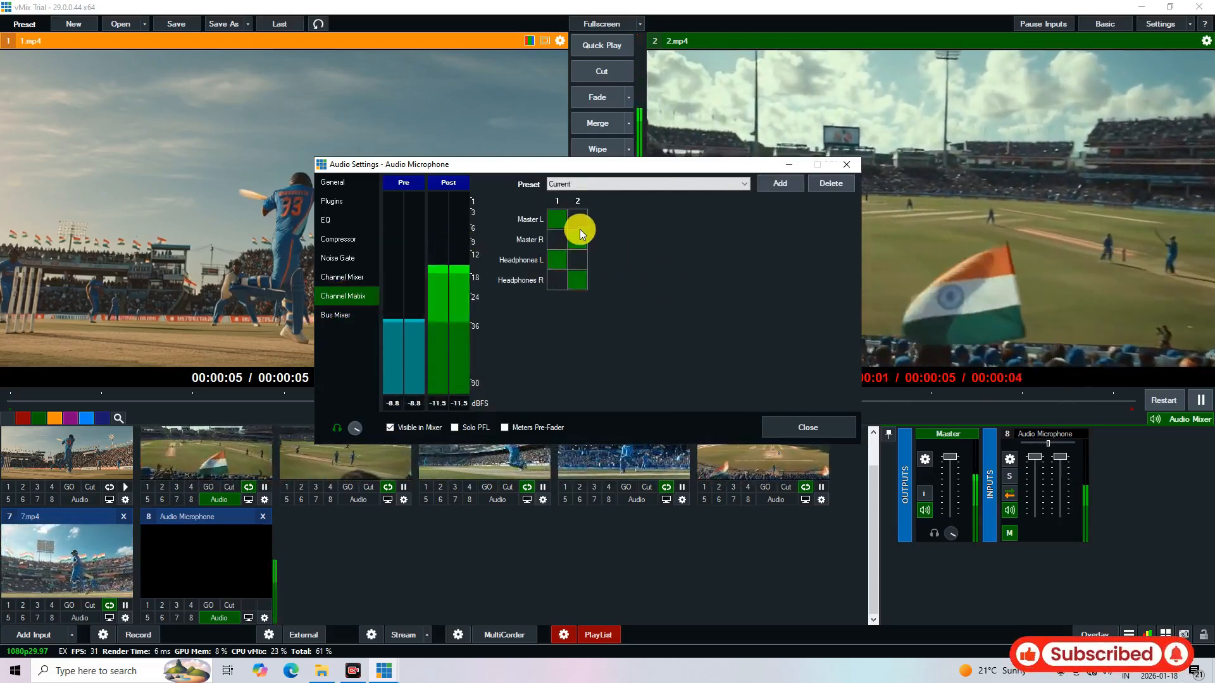
pyautogui.click(343, 180)
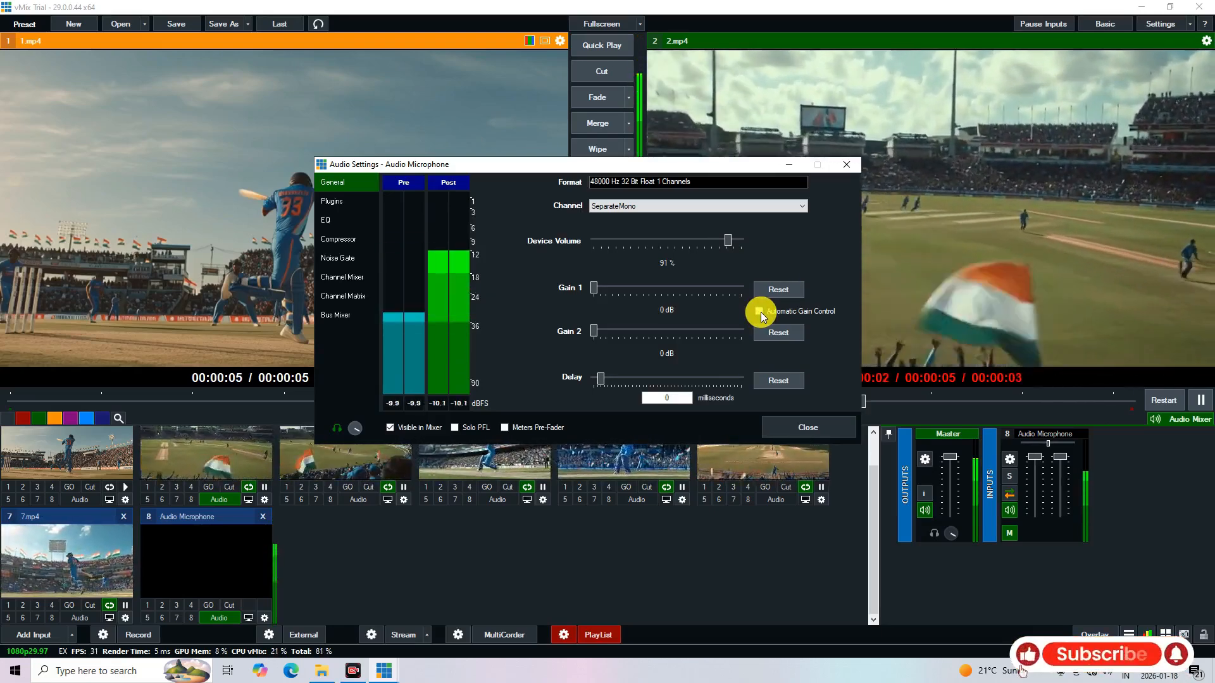
pyautogui.click(761, 313)
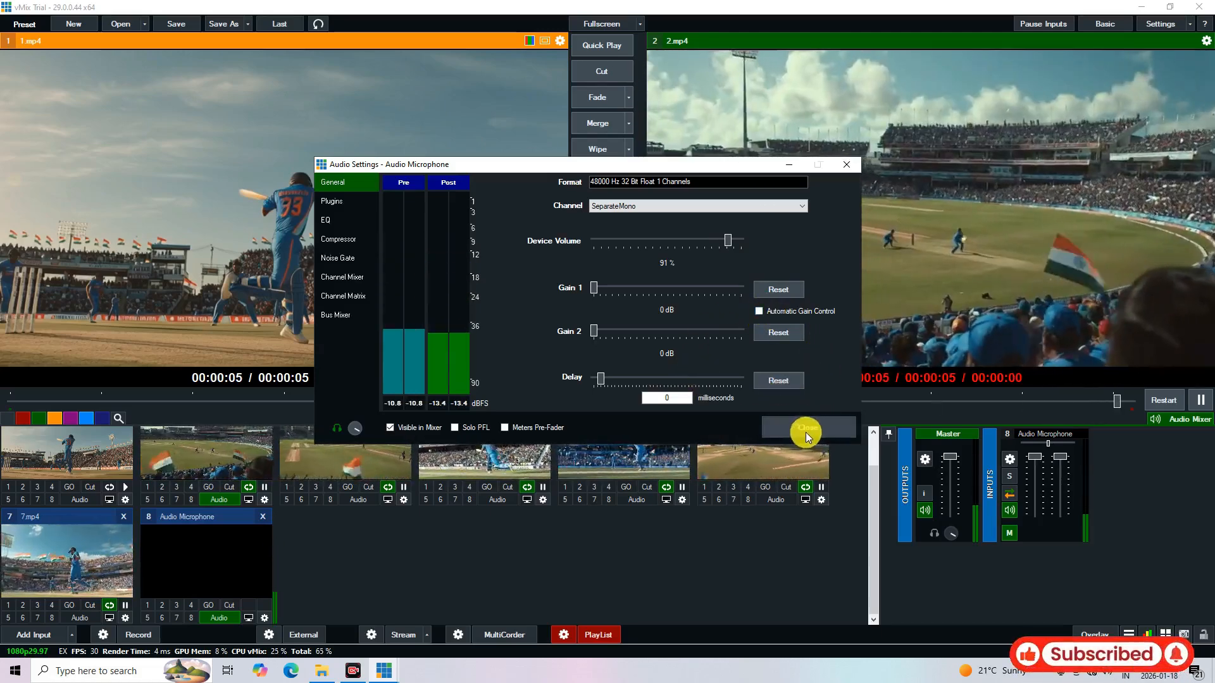
pyautogui.click(805, 428)
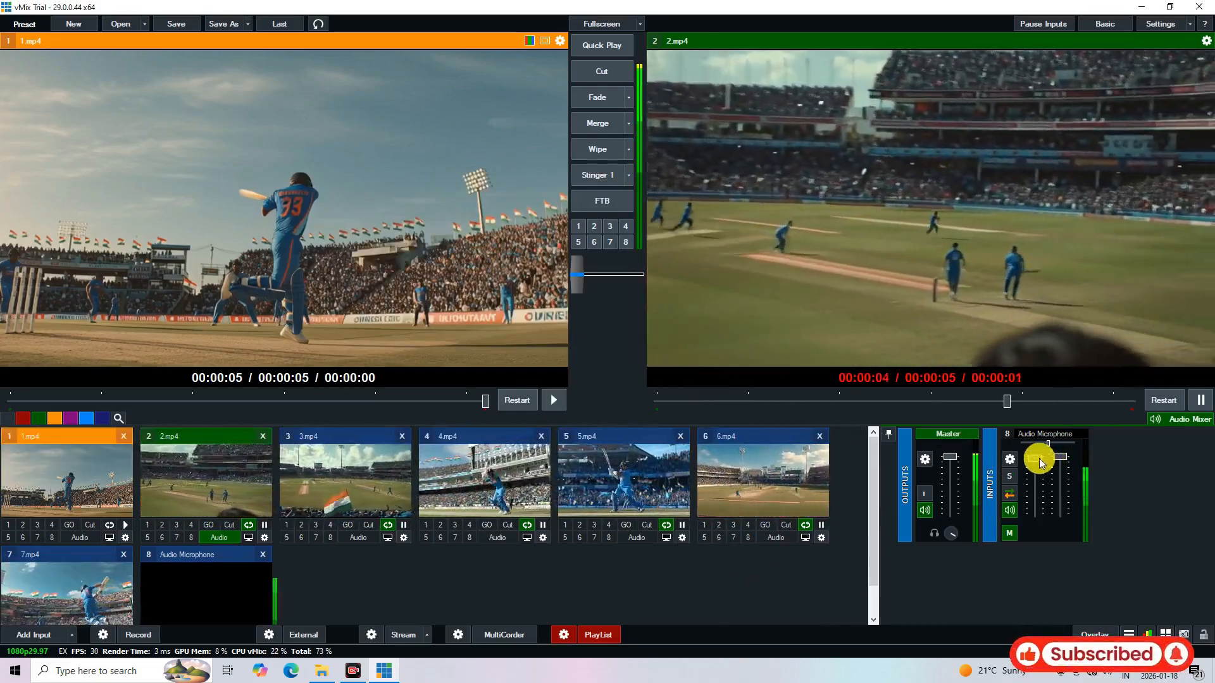
# Lower the first channel fader of the Audio Microphone input slightly in the Audio Mixer
pyautogui.moveTo(1038, 458); pyautogui.dragTo(1036, 457)
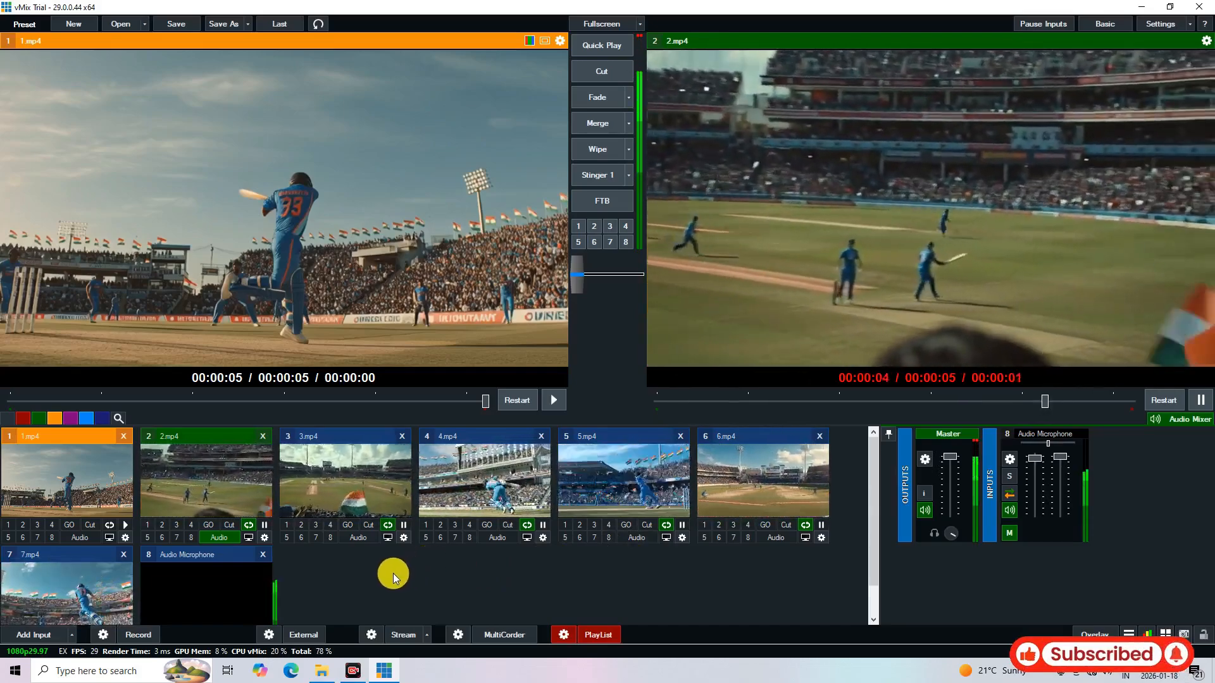
pyautogui.scroll(-1, 393, 574)
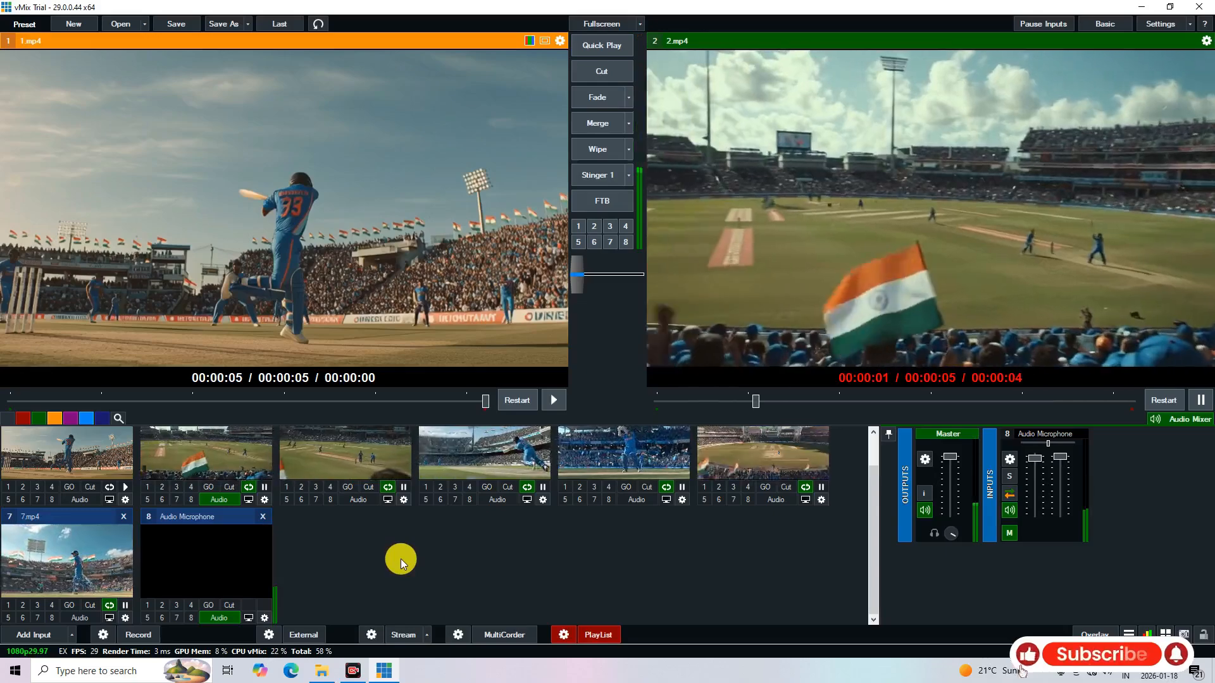